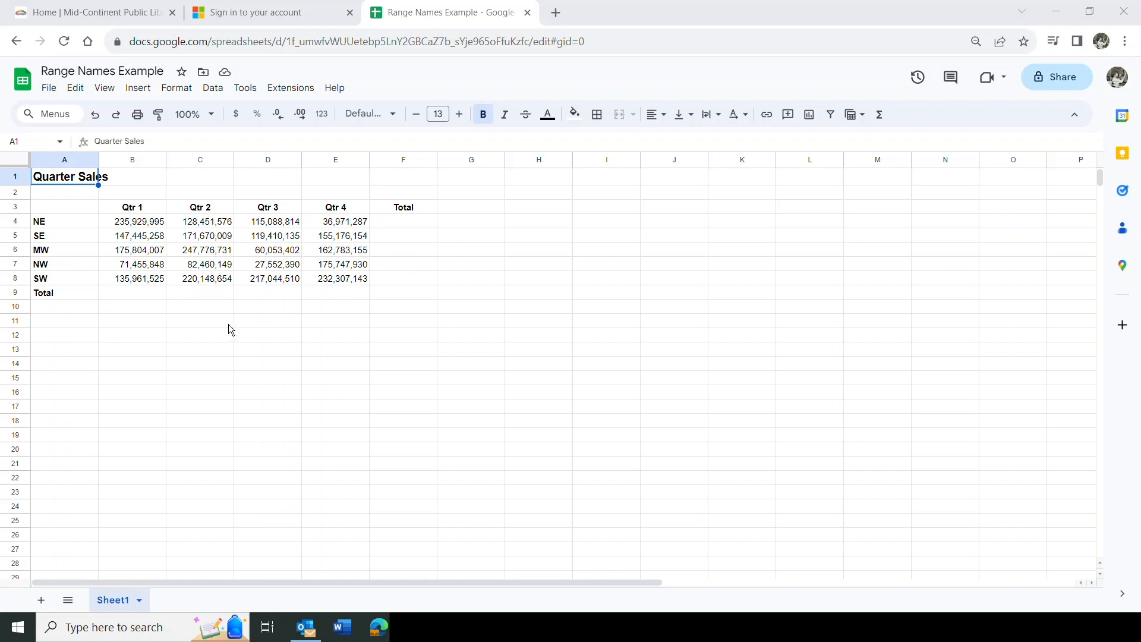
# Select the Qtr 1 figures B4:B8 and bring up the Data menu
pyautogui.click(115, 225)
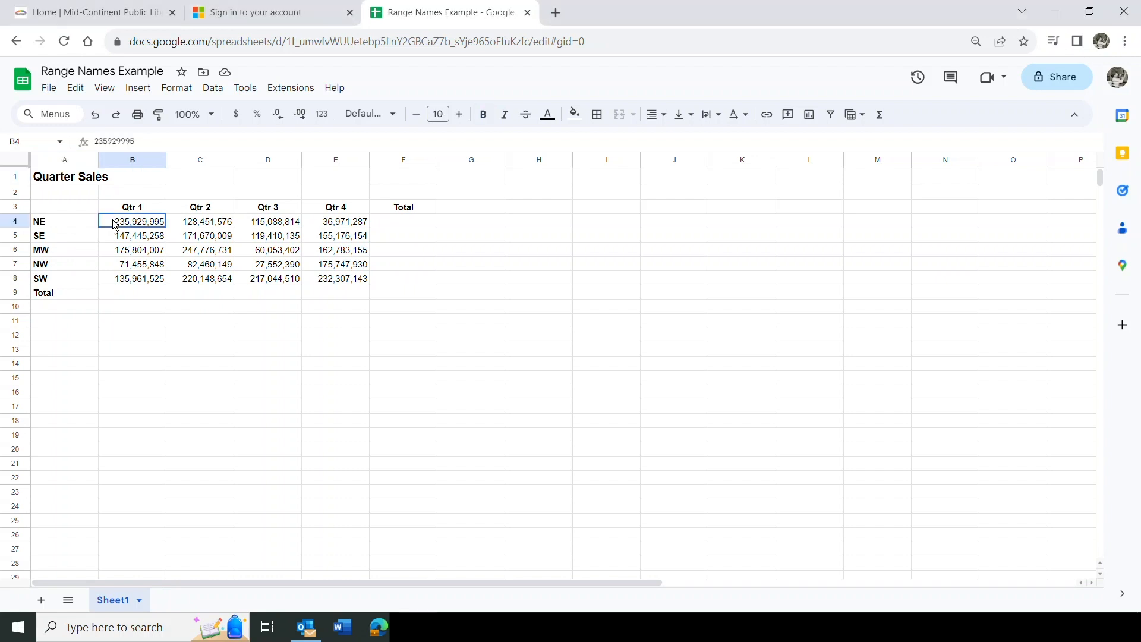
pyautogui.moveTo(115, 225); pyautogui.dragTo(118, 280)
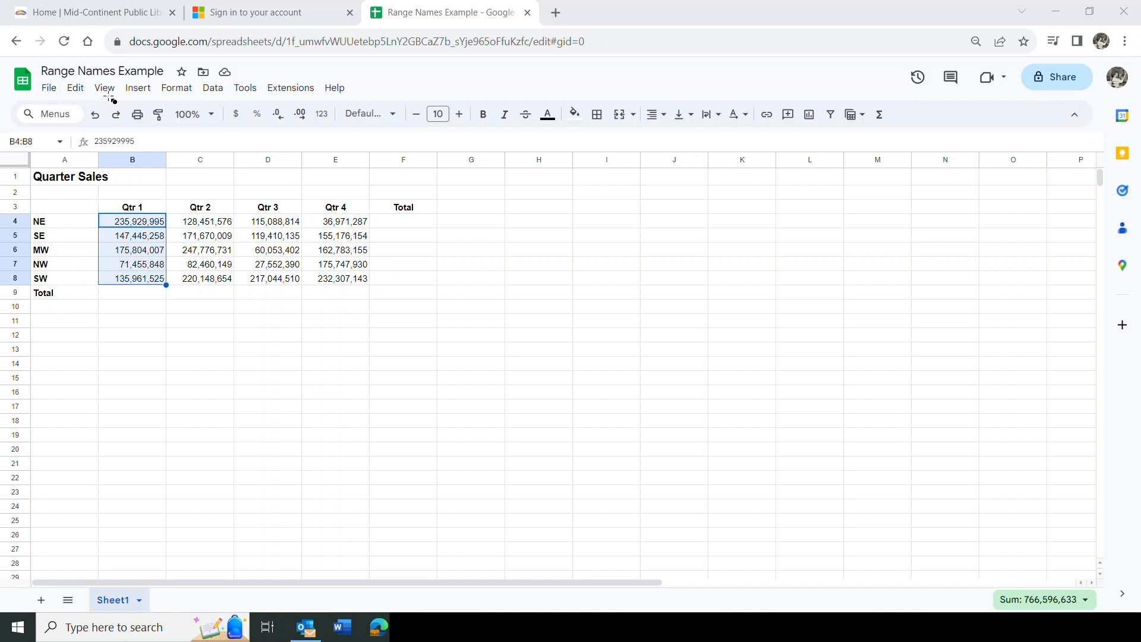
pyautogui.moveTo(208, 90); pyautogui.dragTo(233, 100)
pyautogui.click(215, 90)
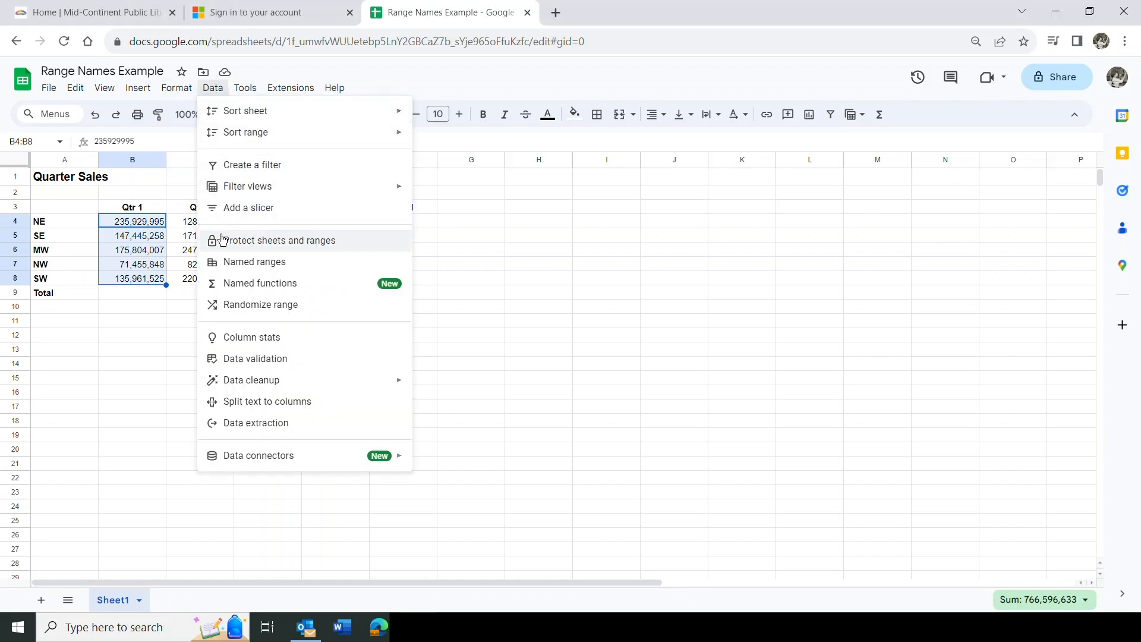
# Create a named range called Qtr_1 covering B4:B8 through Data > Named ranges
pyautogui.click(255, 267)
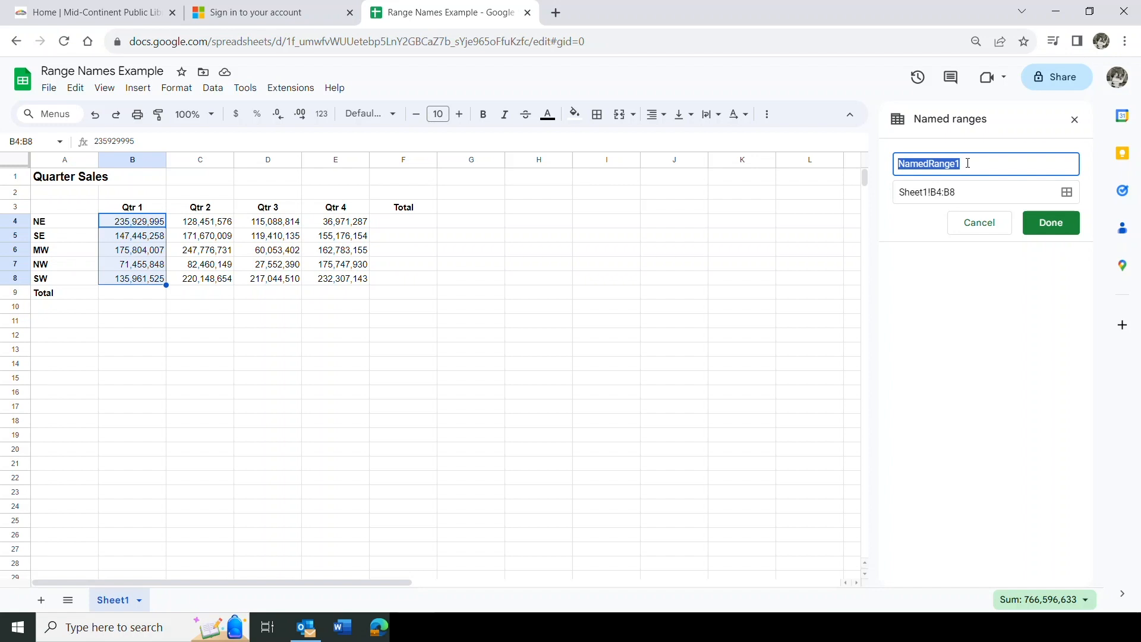
pyautogui.write('Q')
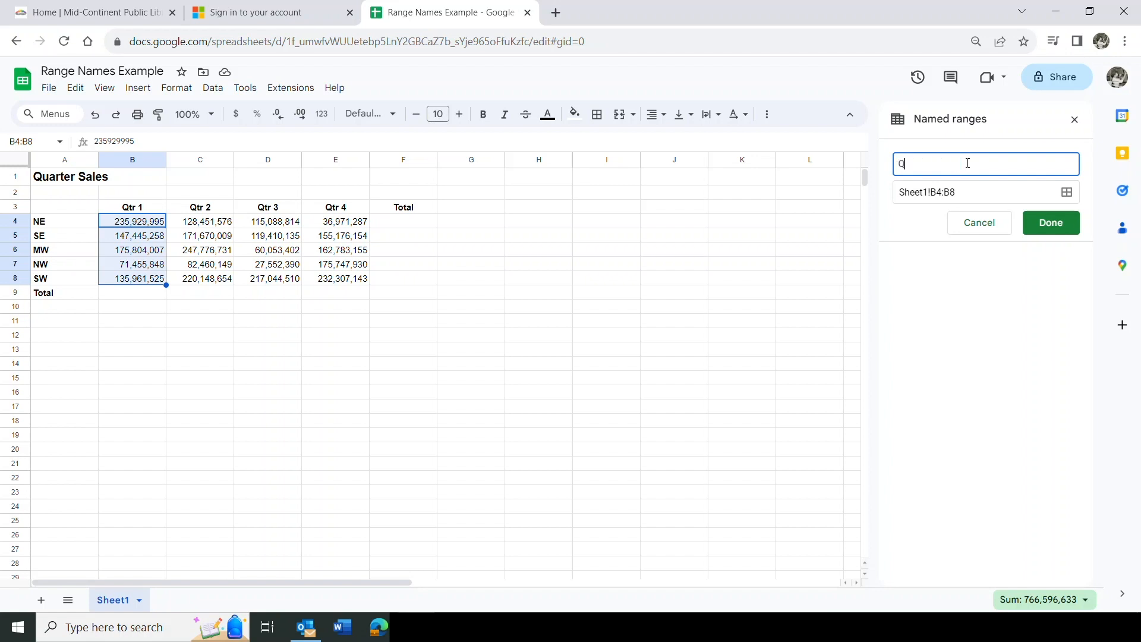
pyautogui.write('tr')
pyautogui.write('_1')
pyautogui.click(1057, 223)
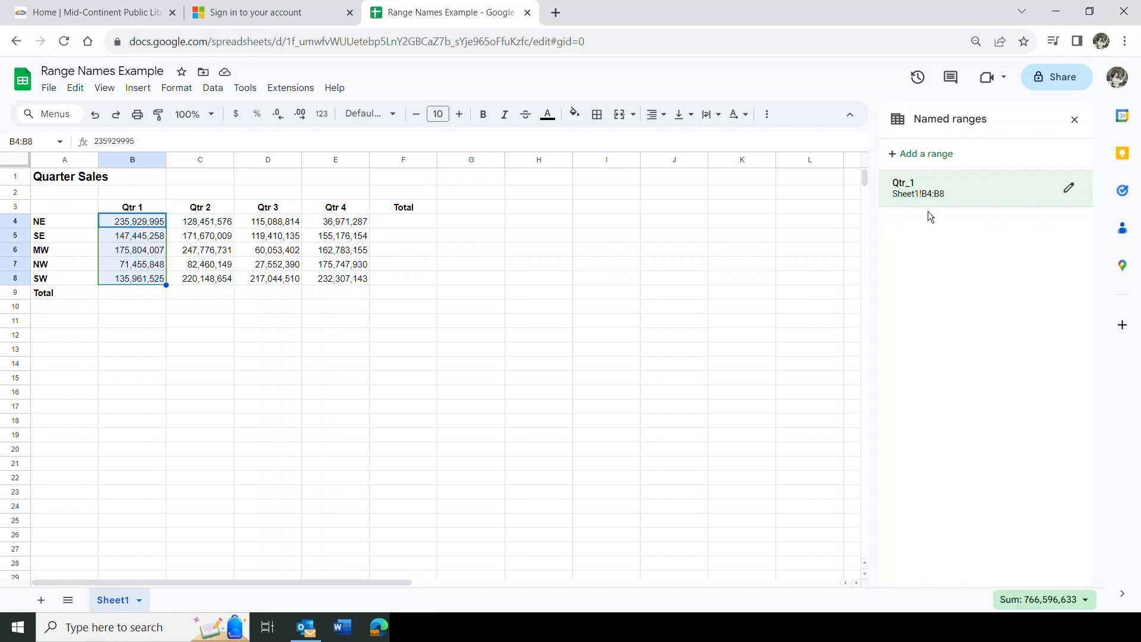
pyautogui.click(1070, 191)
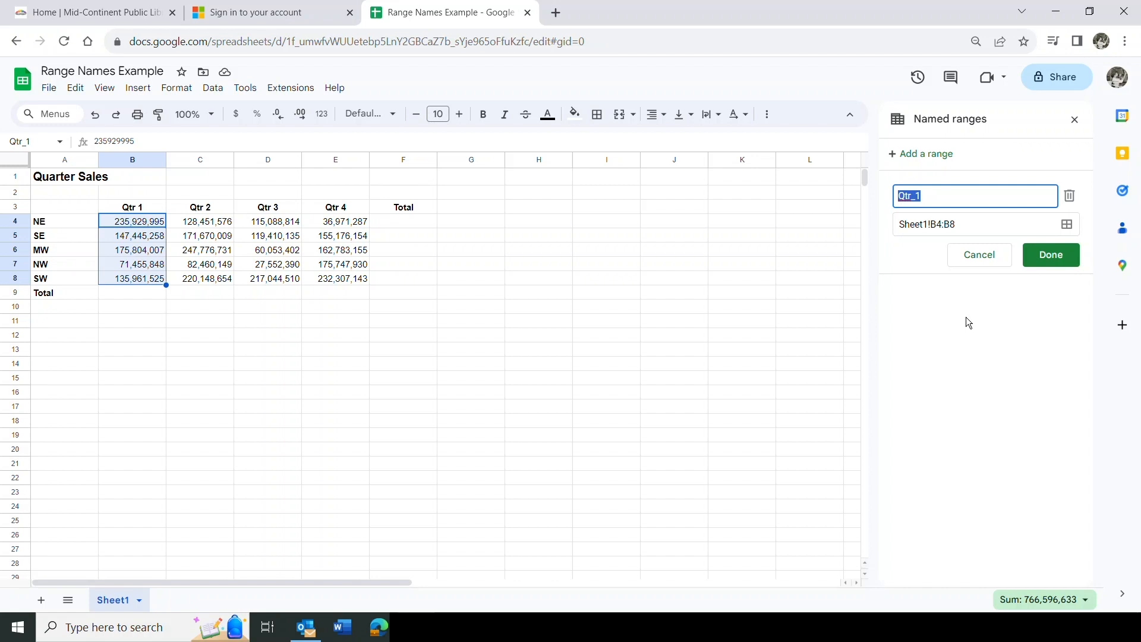
pyautogui.click(1044, 262)
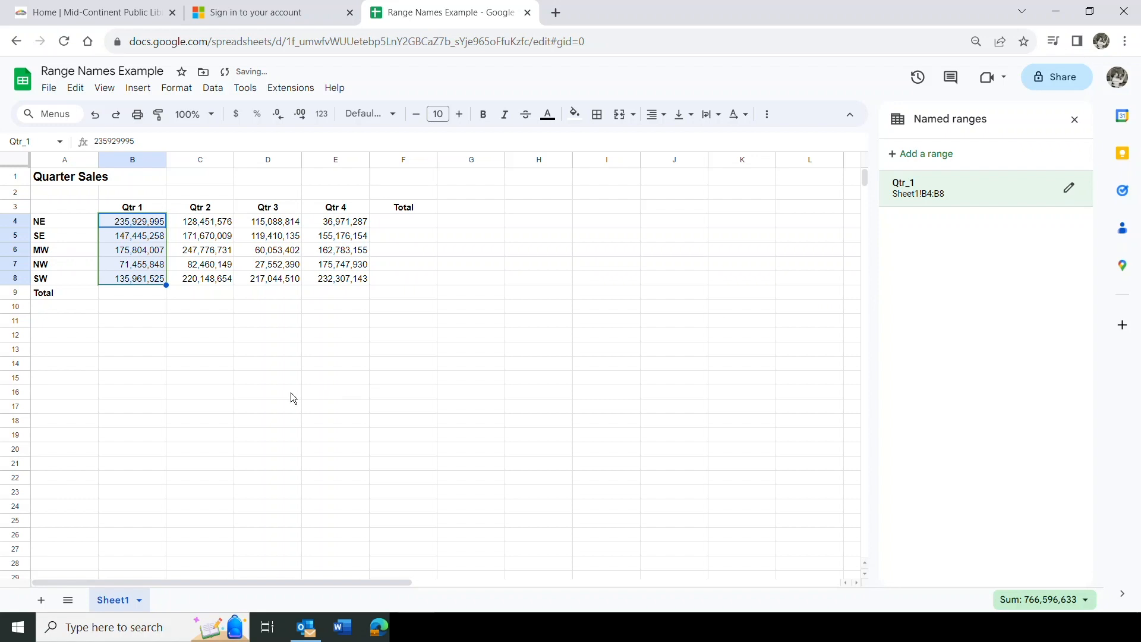
pyautogui.moveTo(200, 223); pyautogui.dragTo(203, 280)
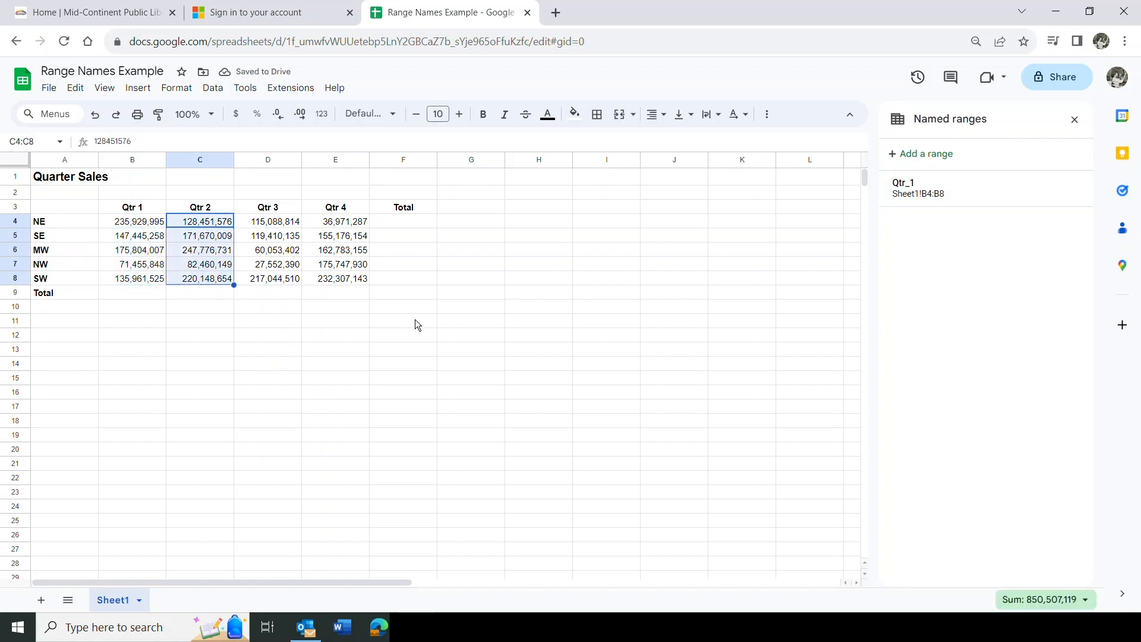
# Add named ranges Qtr_2 for C4:C8 and Qtr_3 for D4:D8
pyautogui.click(919, 154)
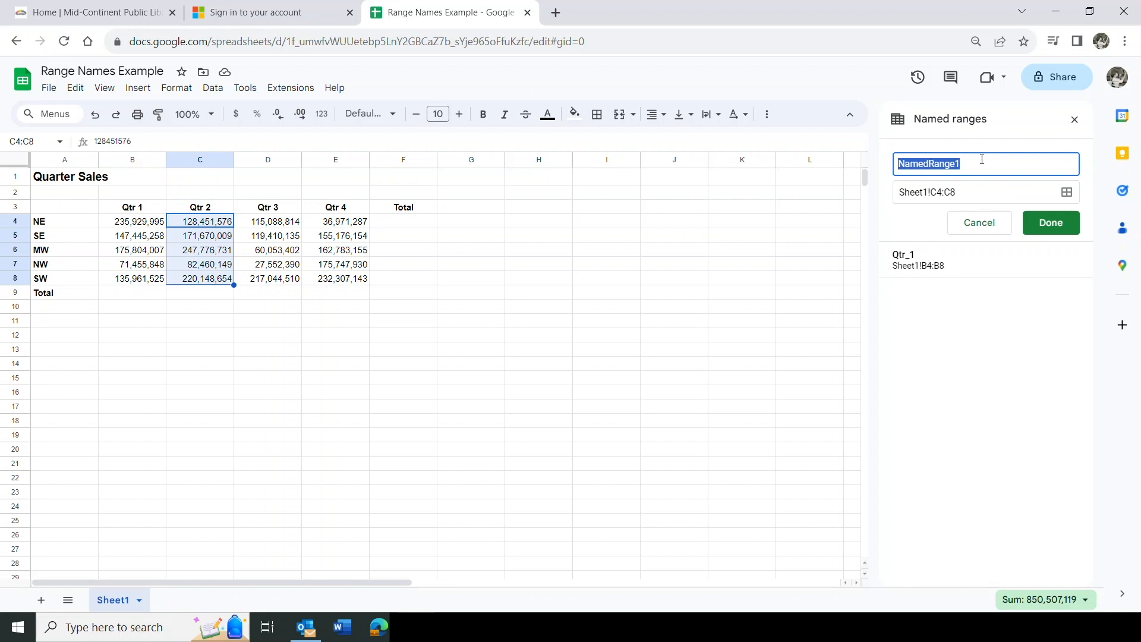
pyautogui.write('Qtr')
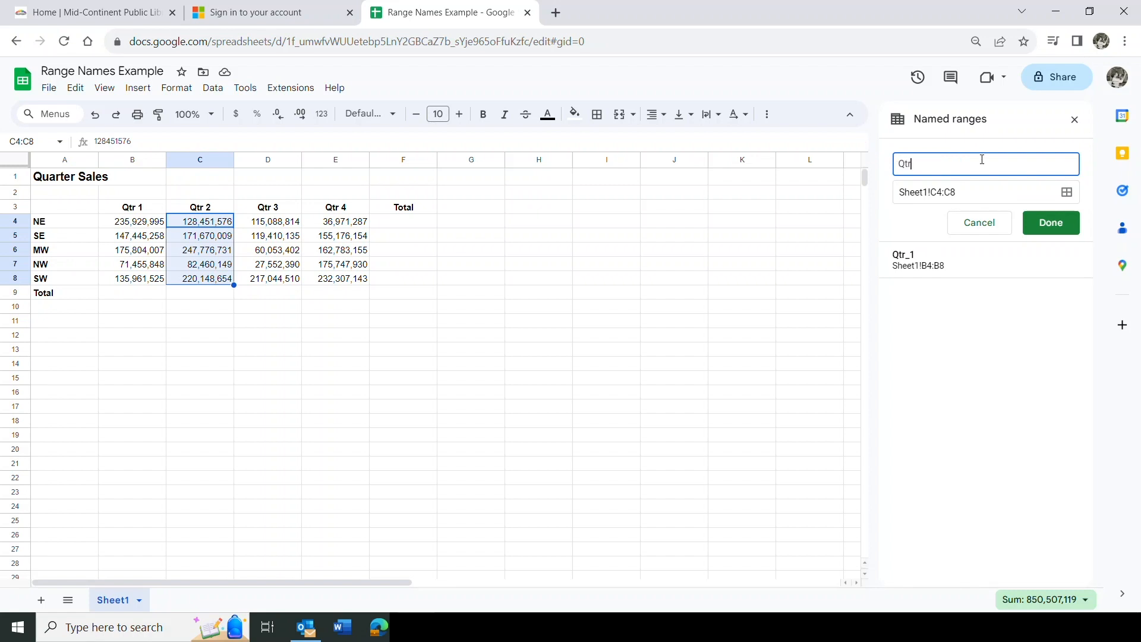
pyautogui.write('_2')
pyautogui.click(1059, 224)
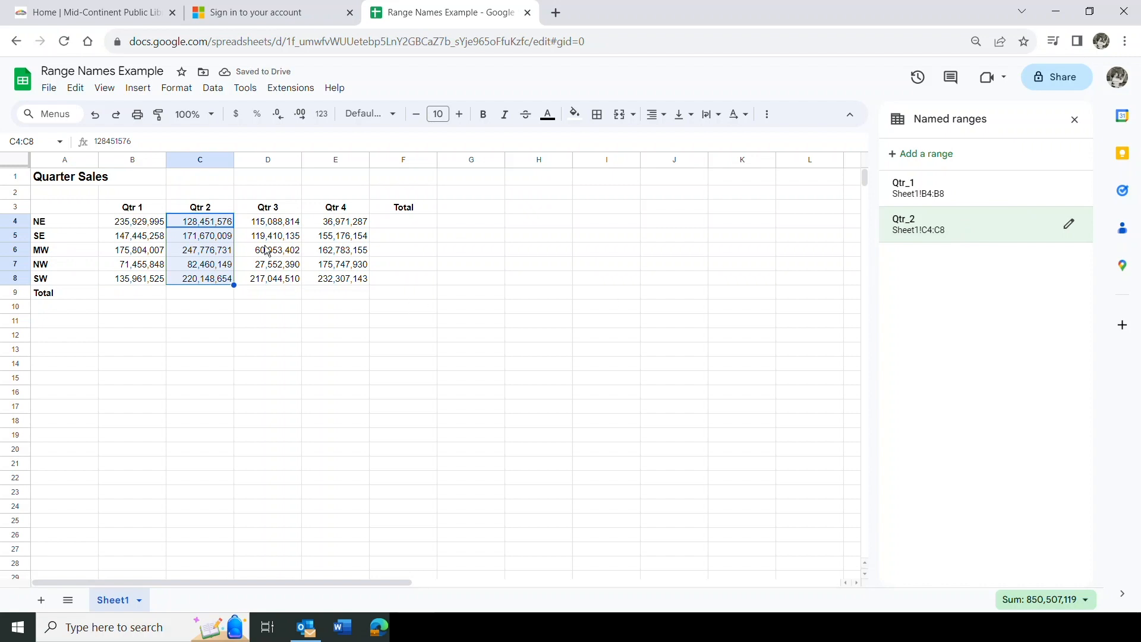
pyautogui.moveTo(273, 225); pyautogui.dragTo(275, 281)
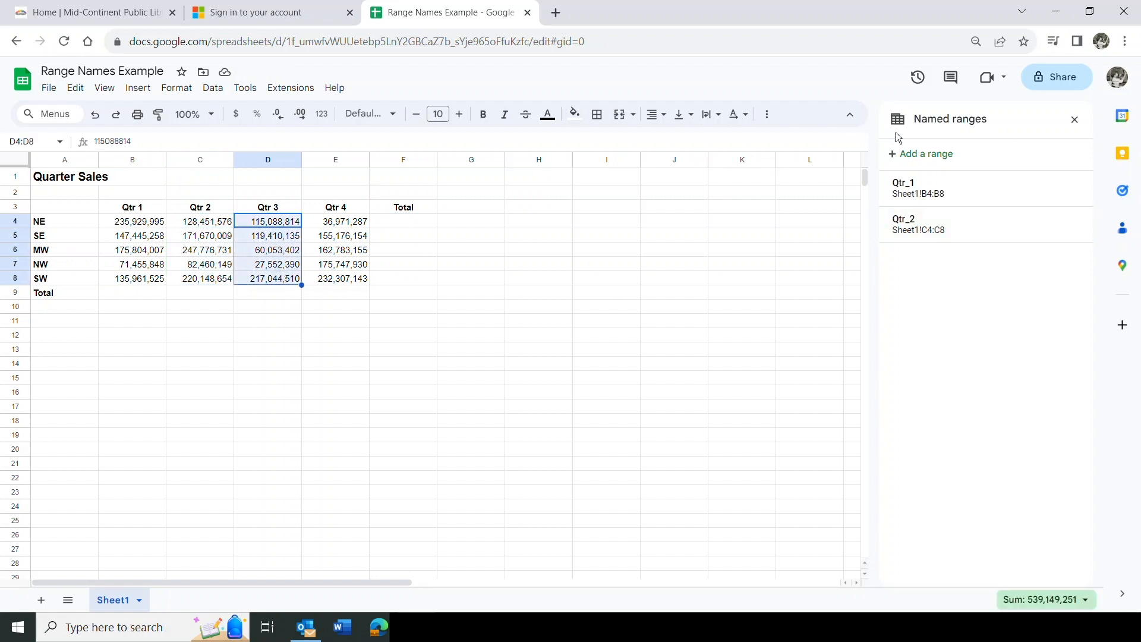
pyautogui.click(932, 160)
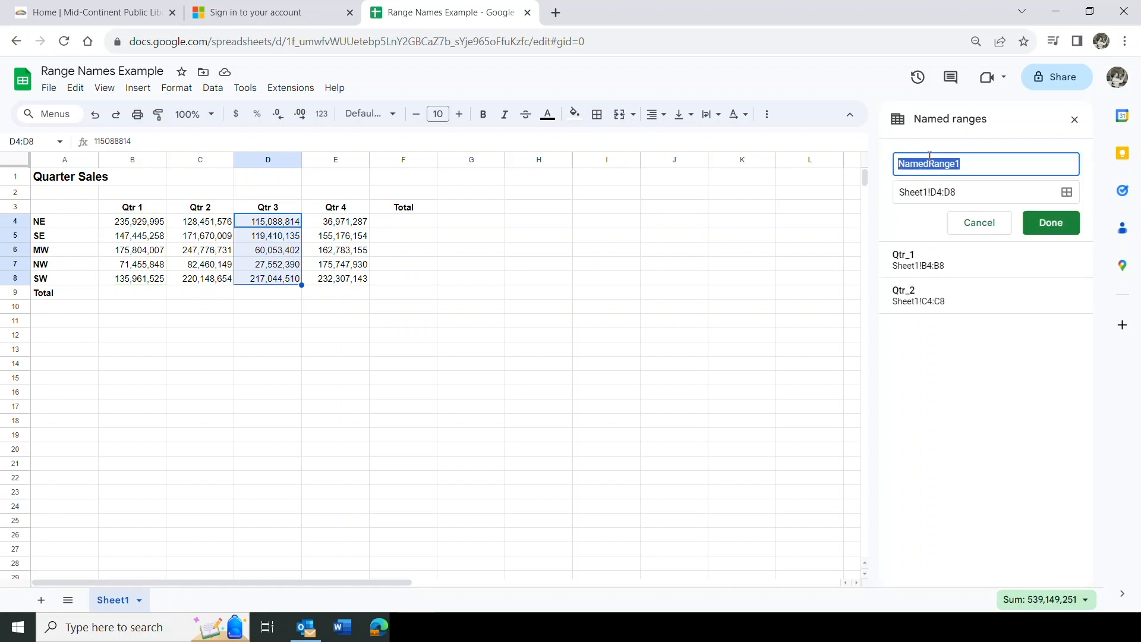
pyautogui.write('Qtr_3')
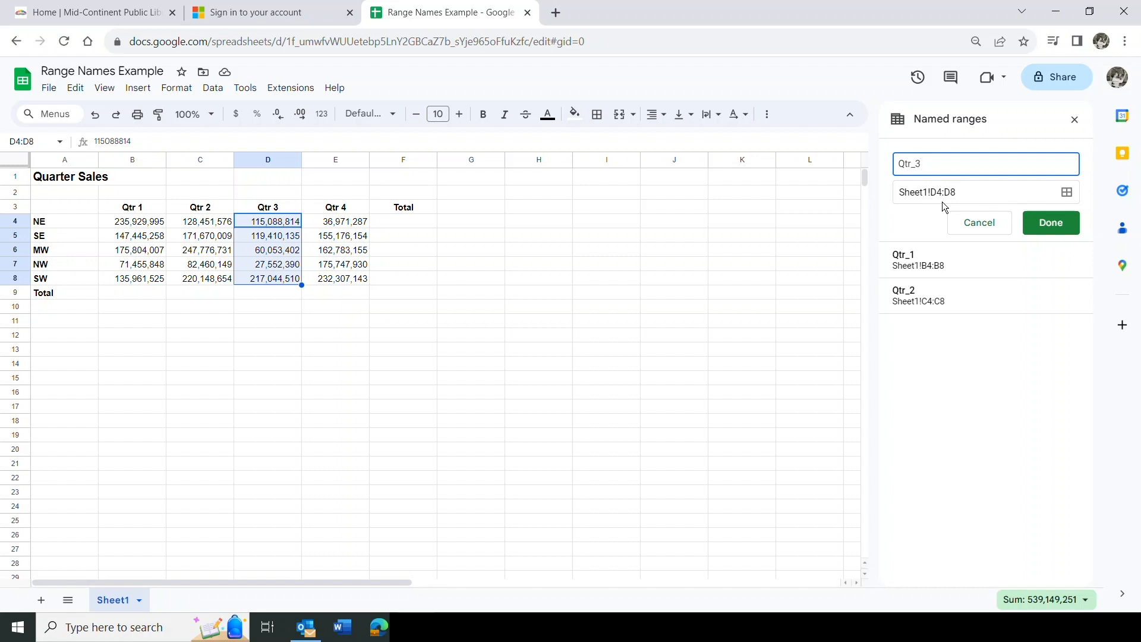
pyautogui.click(1052, 224)
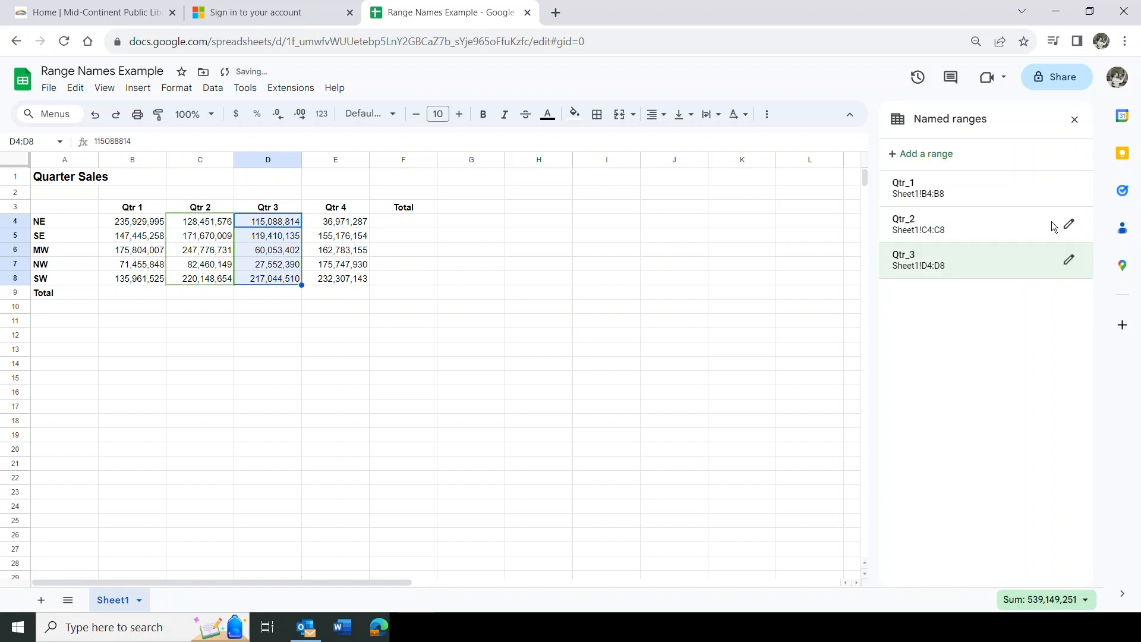
# Name the Qtr 4 figures E4:E8 Qtr_4
pyautogui.moveTo(343, 224); pyautogui.dragTo(349, 279)
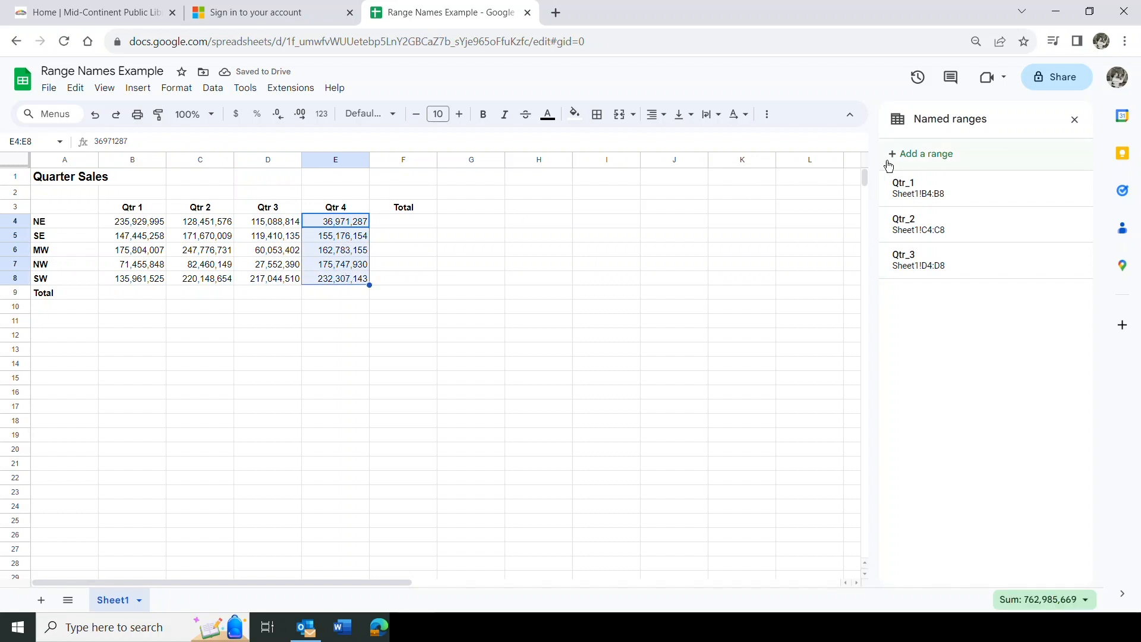
pyautogui.click(915, 155)
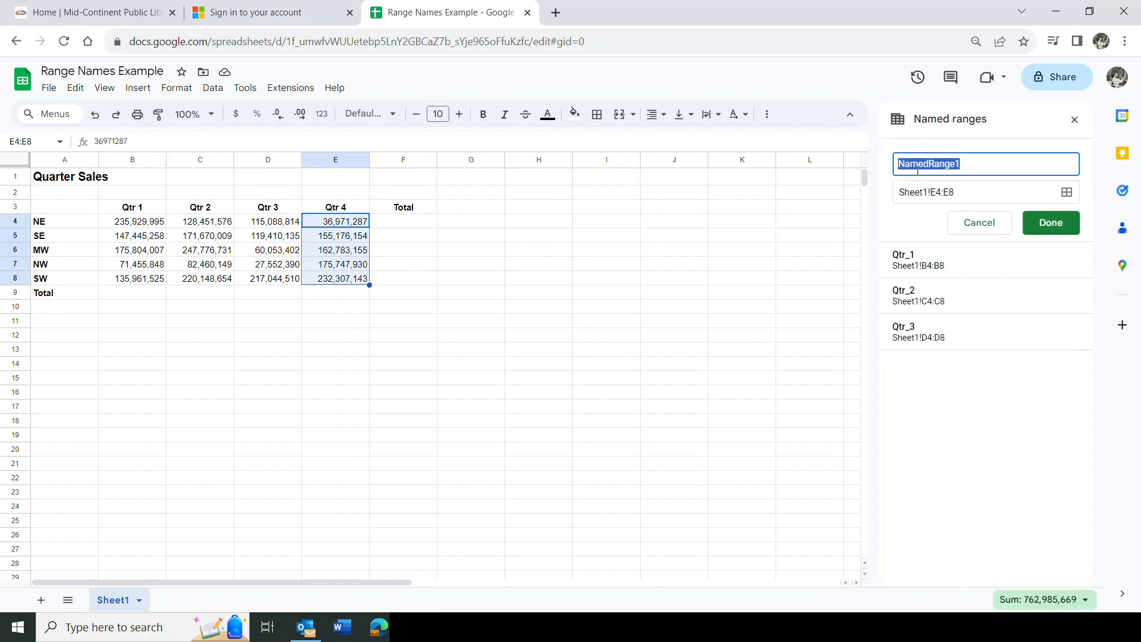
pyautogui.write('Qtr_4')
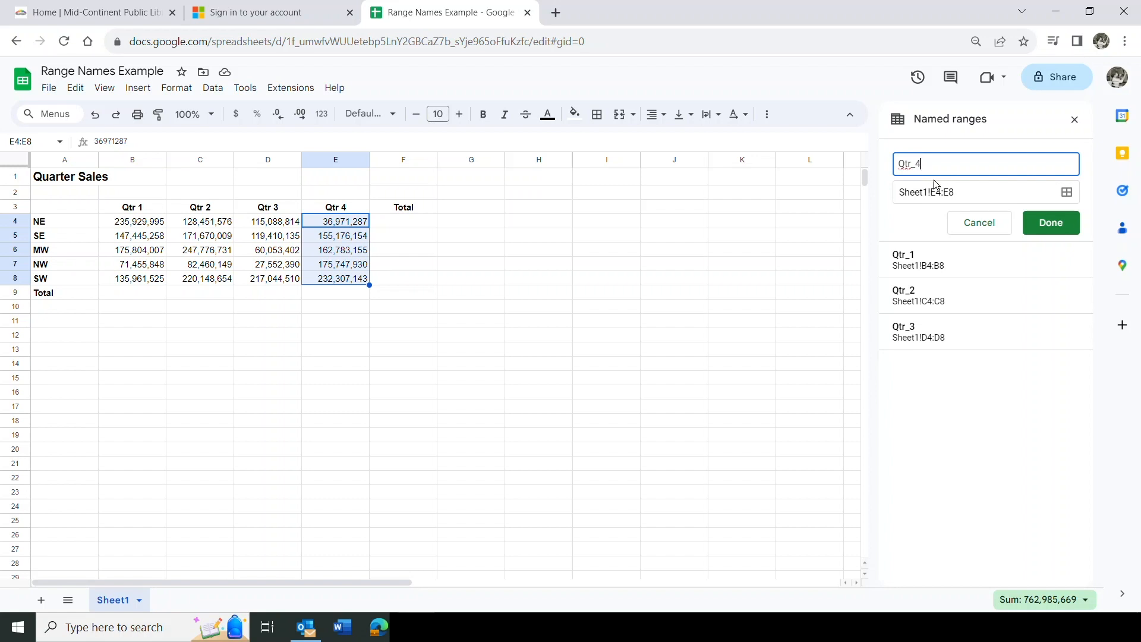
pyautogui.click(1042, 222)
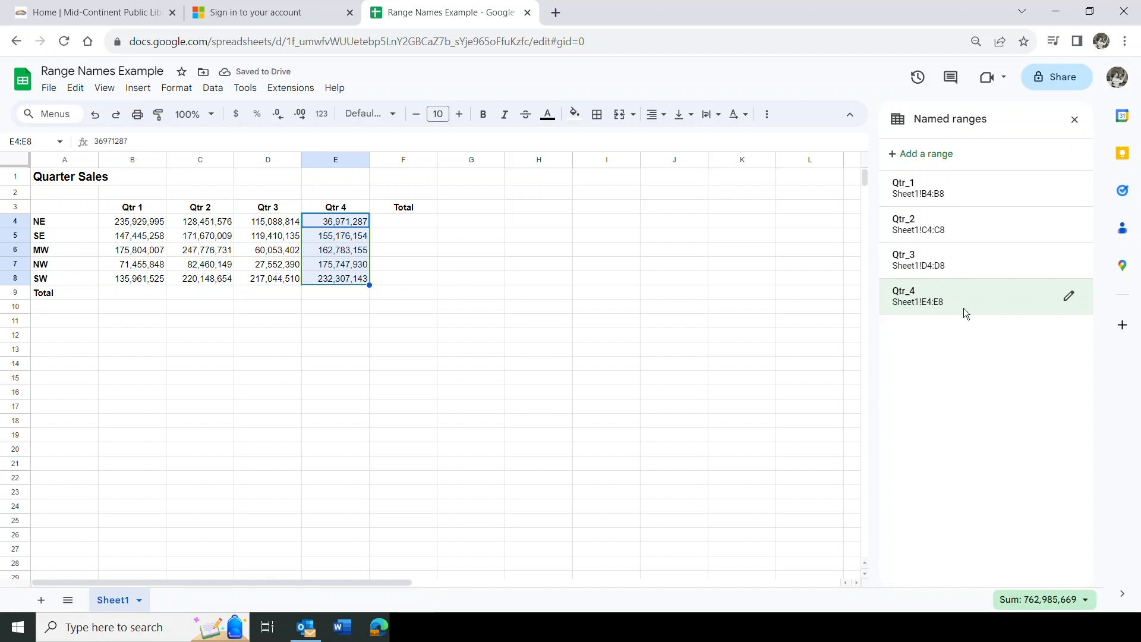
pyautogui.click(124, 292)
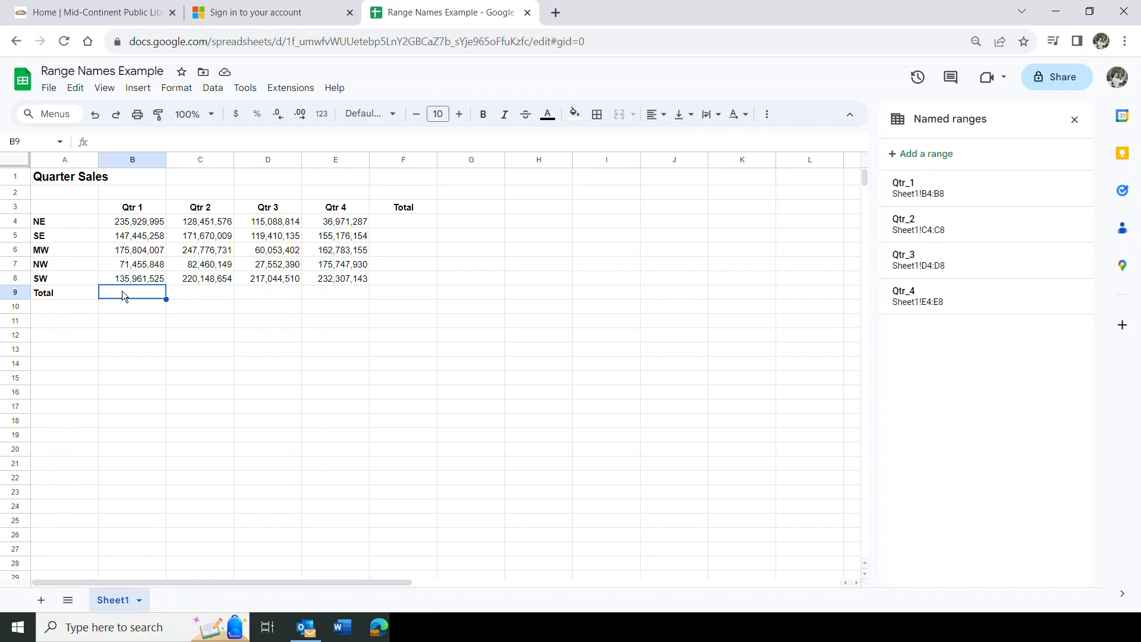
# Enter =sum(Qtr_1) in B9, totalling Qtr 1 as 766,596,633
pyautogui.write('=')
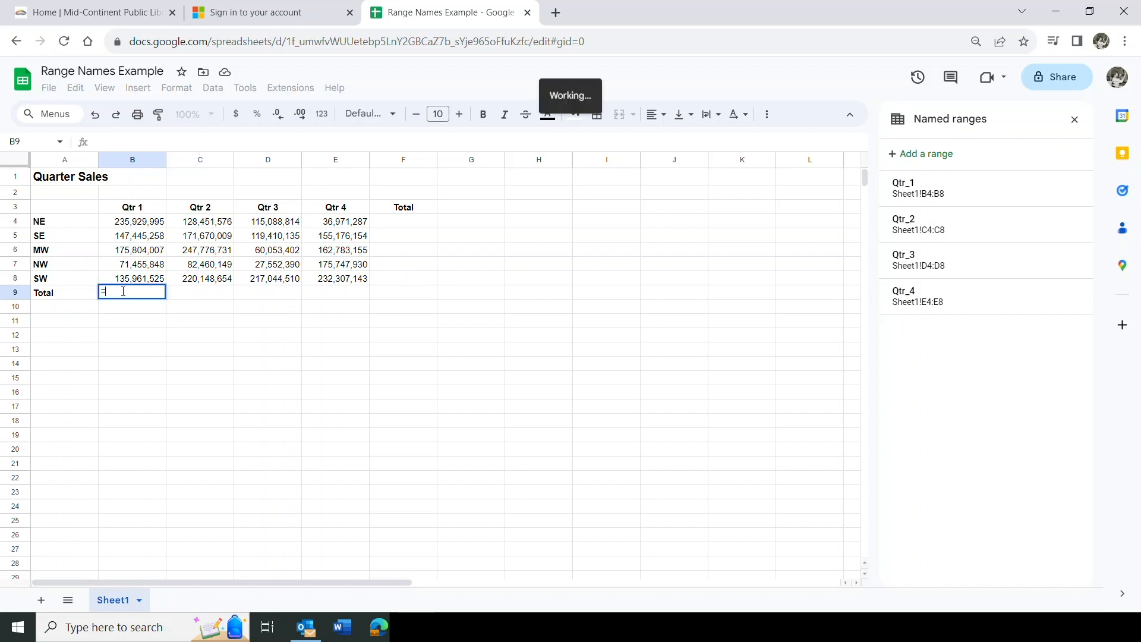
pyautogui.write('sum')
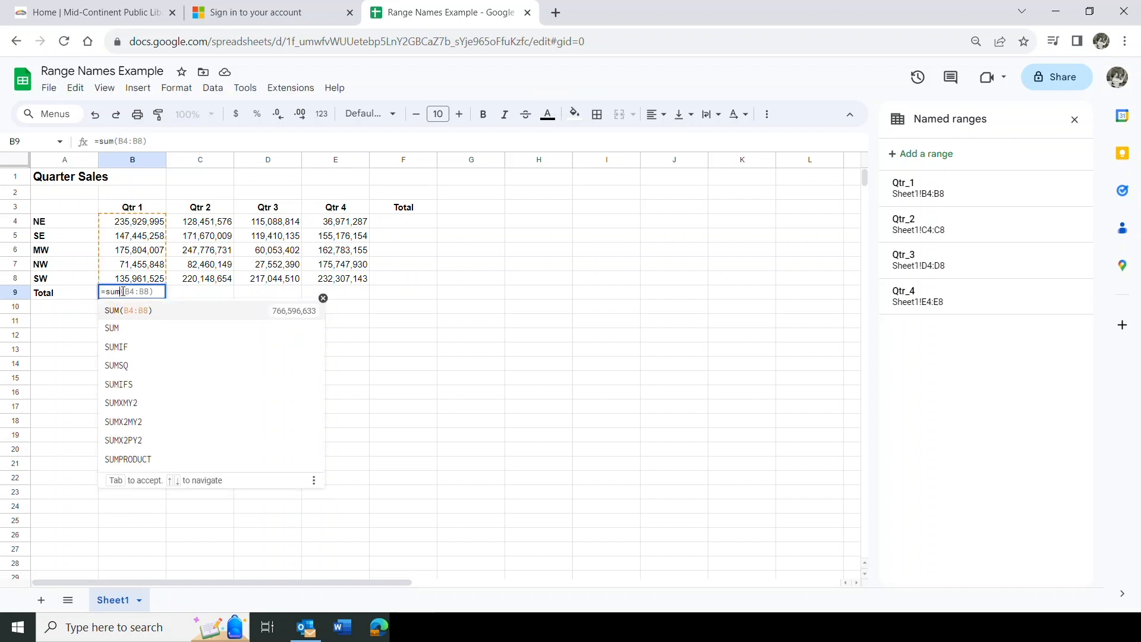
pyautogui.write('(')
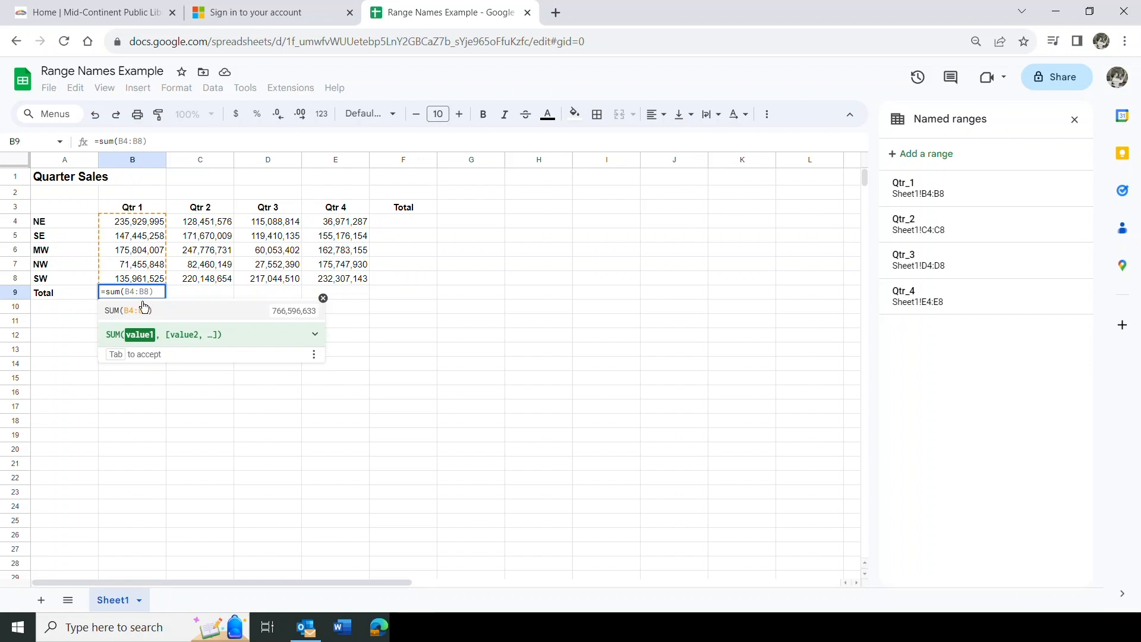
pyautogui.write('q')
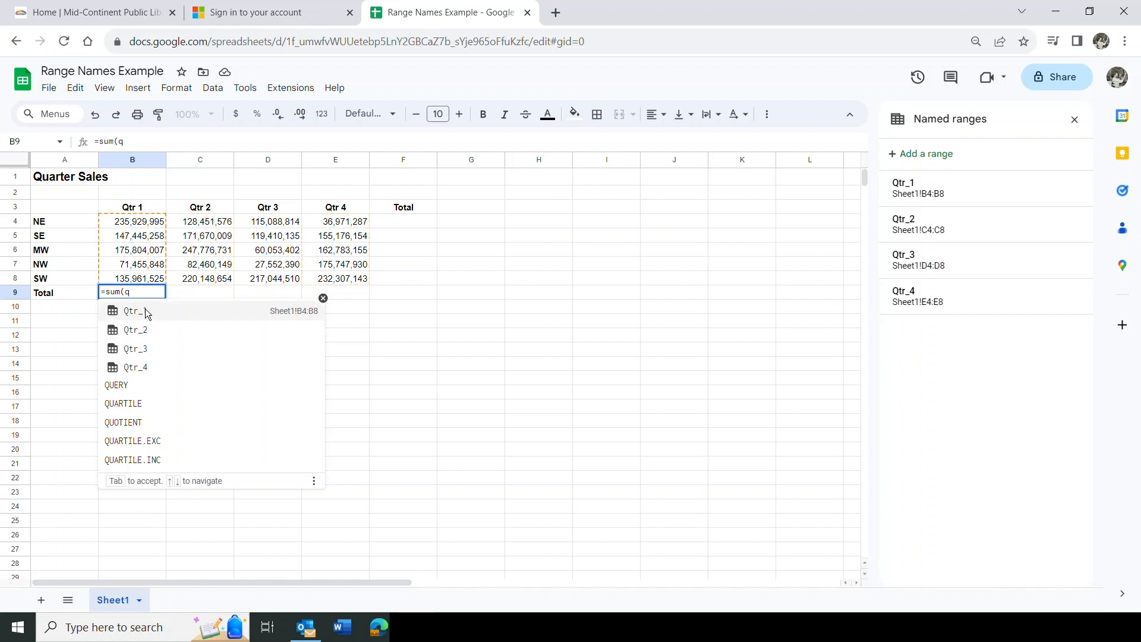
pyautogui.click(147, 313)
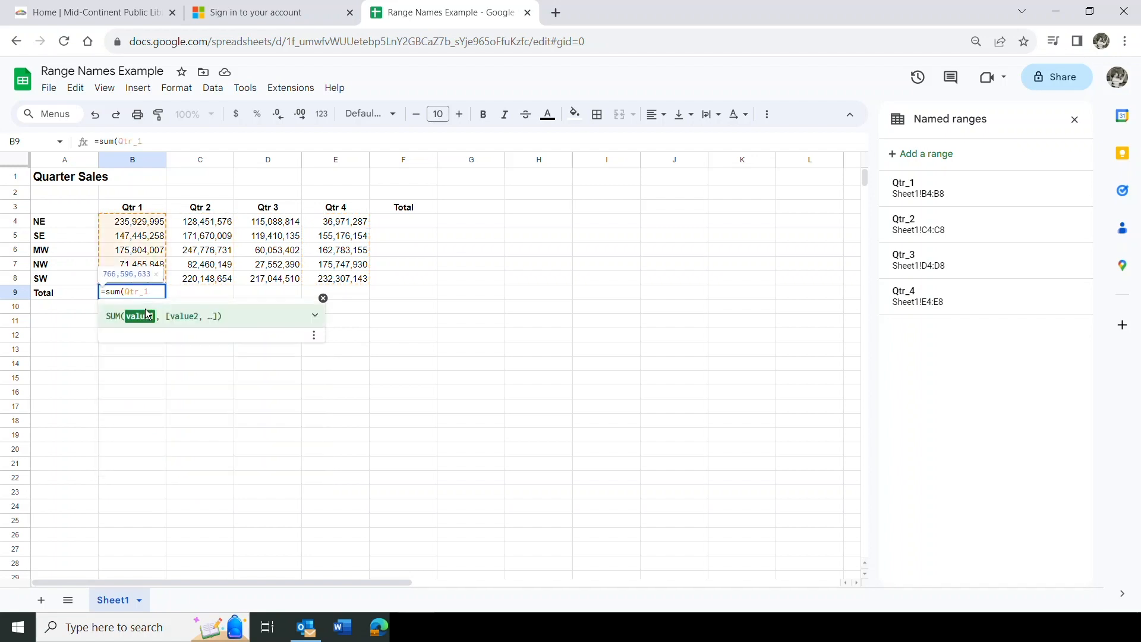
pyautogui.write(')')
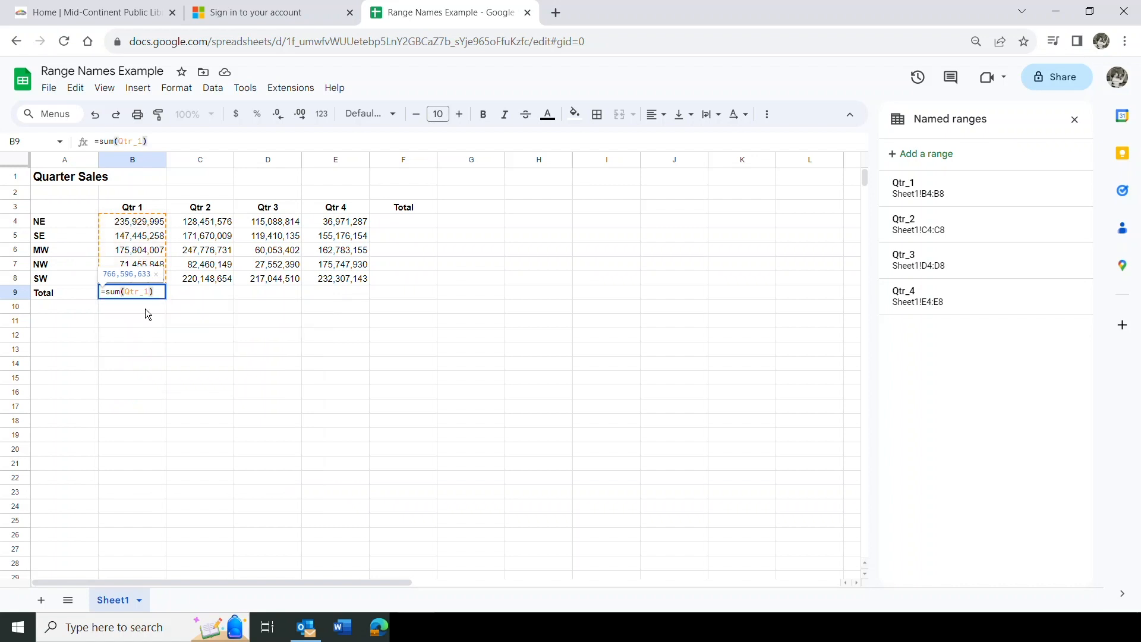
pyautogui.press('Return')
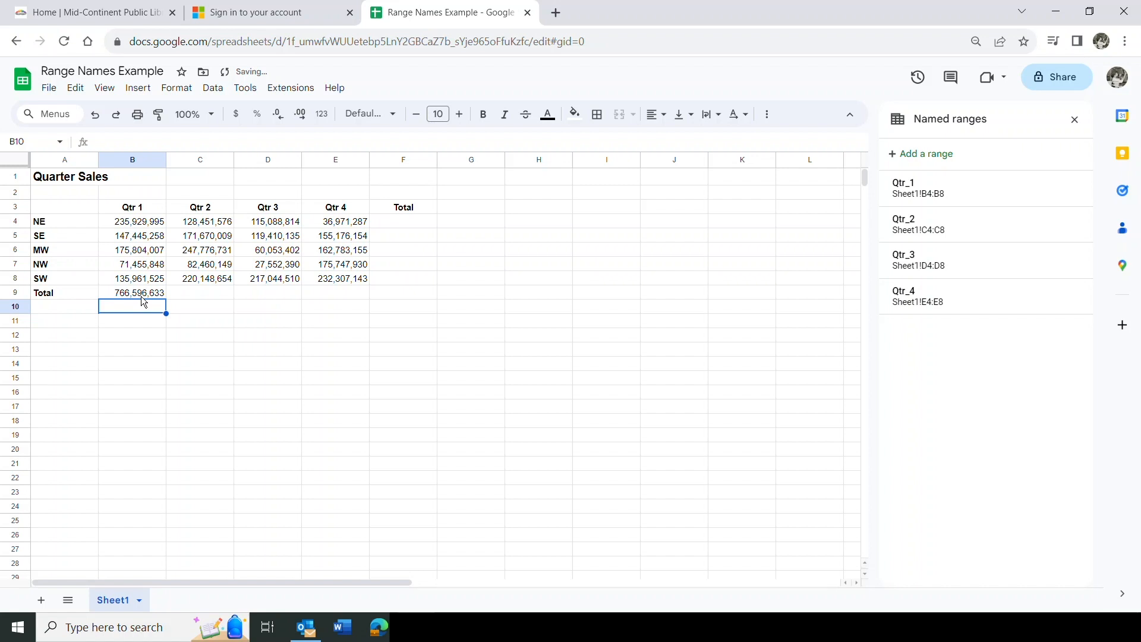
# Copy B9's formula into C9, then clear it and enter =sum(Qtr_2) instead
pyautogui.click(138, 294)
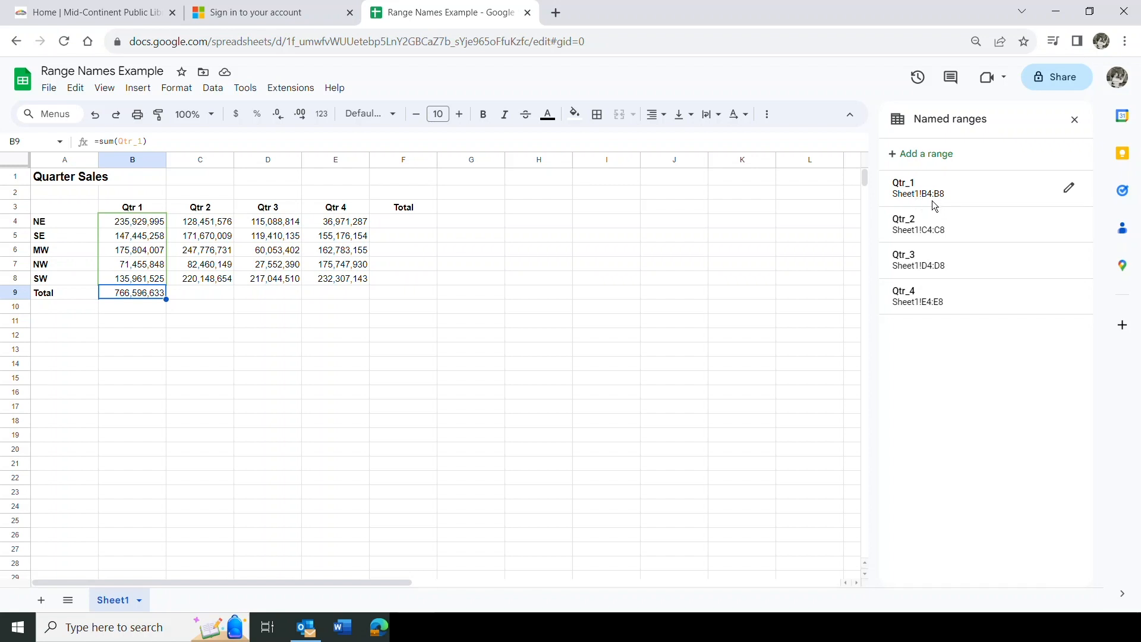
pyautogui.click(153, 292)
pyautogui.moveTo(165, 299); pyautogui.dragTo(227, 305)
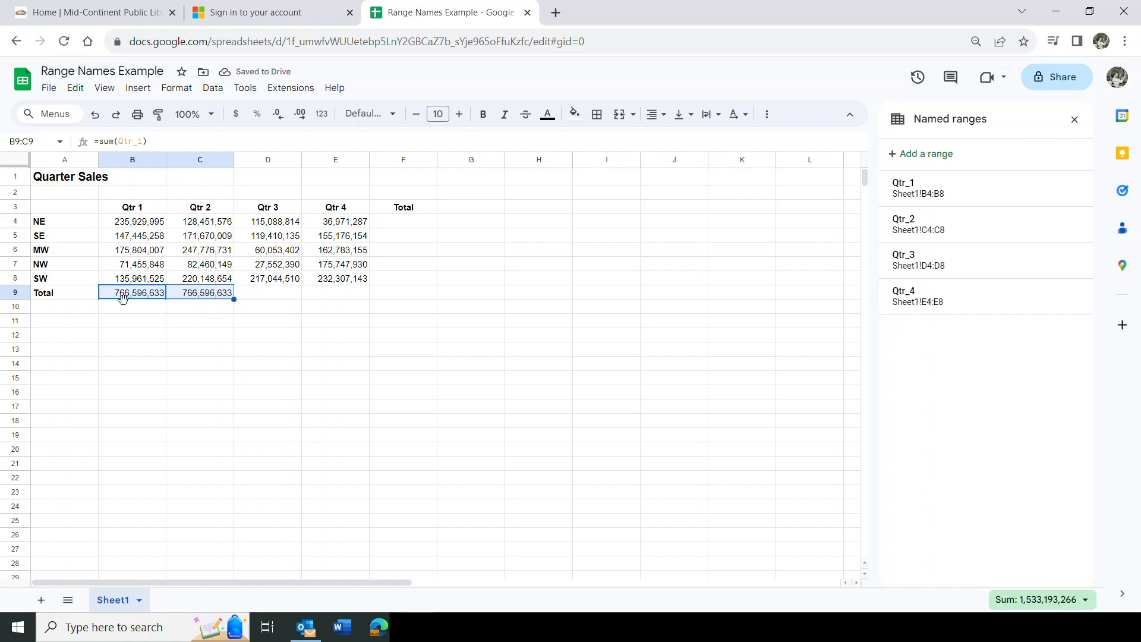
pyautogui.click(202, 290)
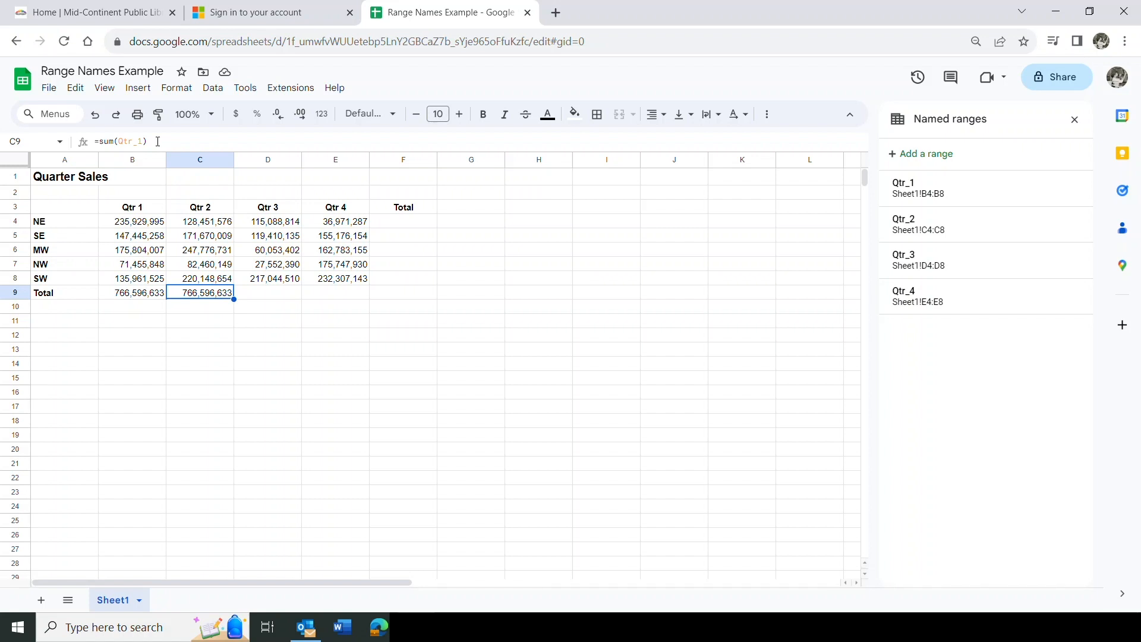
pyautogui.press('Delete')
pyautogui.write('=sum')
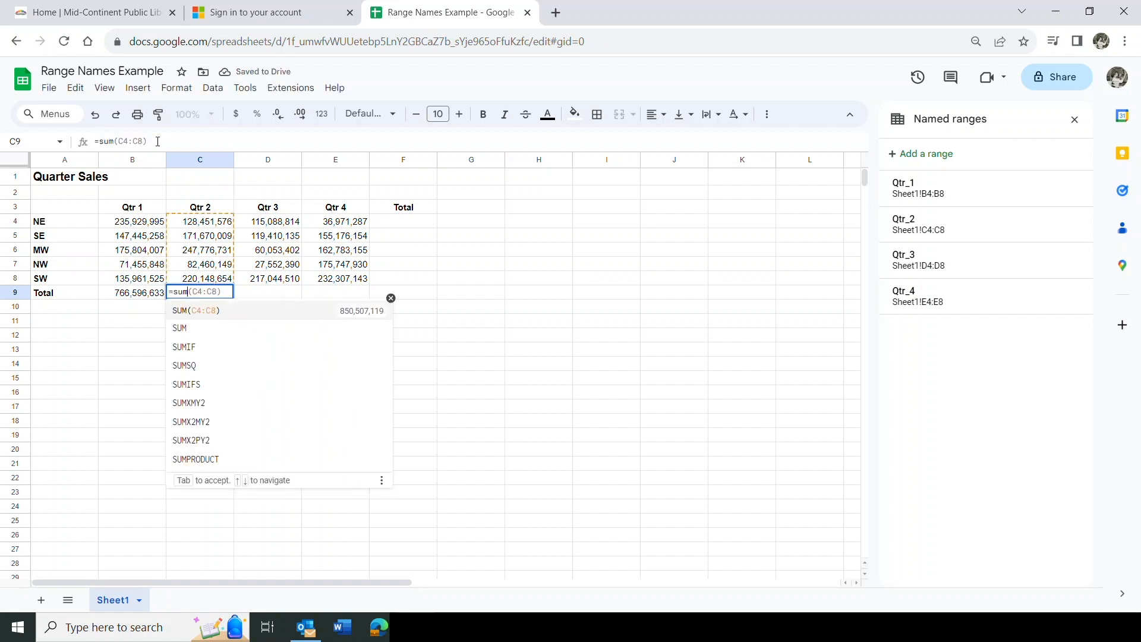
pyautogui.write('(q')
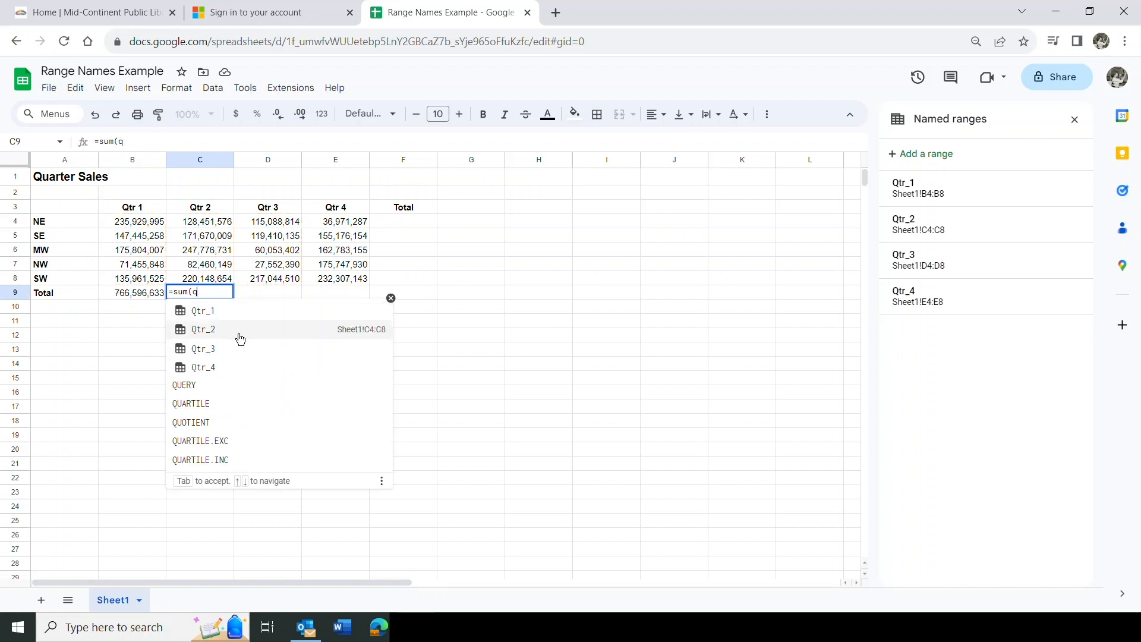
pyautogui.click(202, 329)
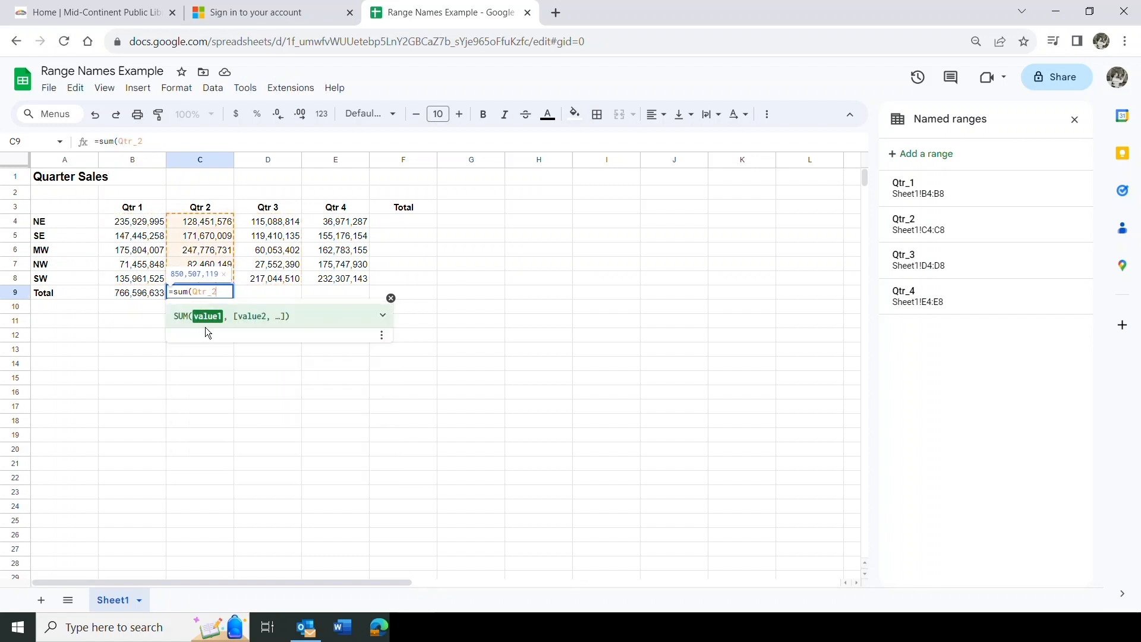
pyautogui.press('Return')
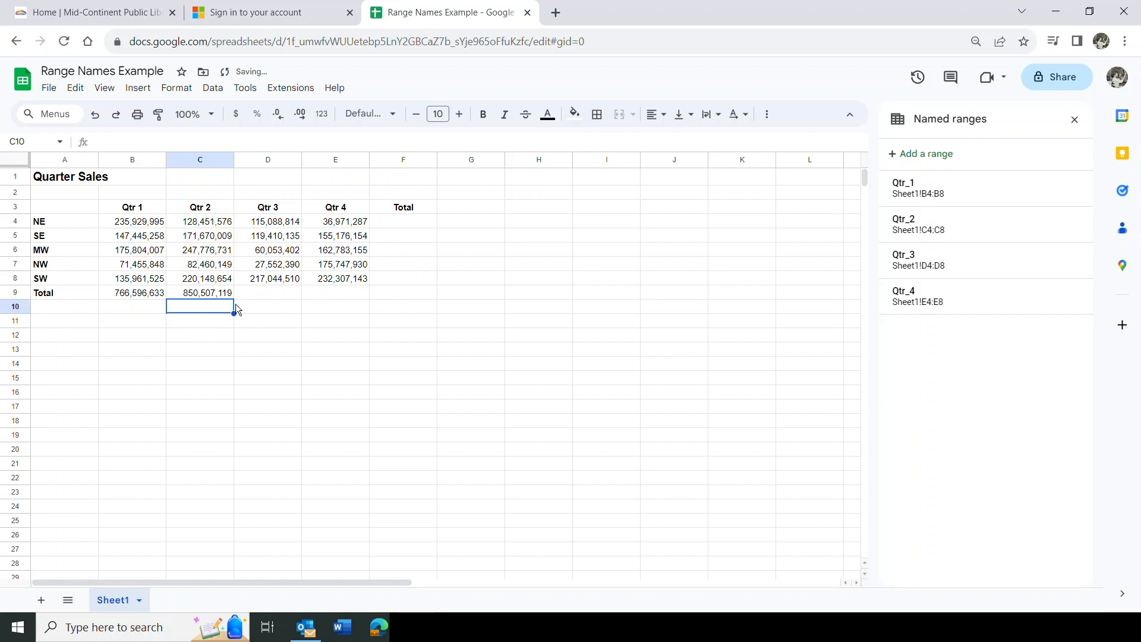
# Enter =sum(Qtr_3) in D9 and =sum(Qtr_4) in E9
pyautogui.click(272, 291)
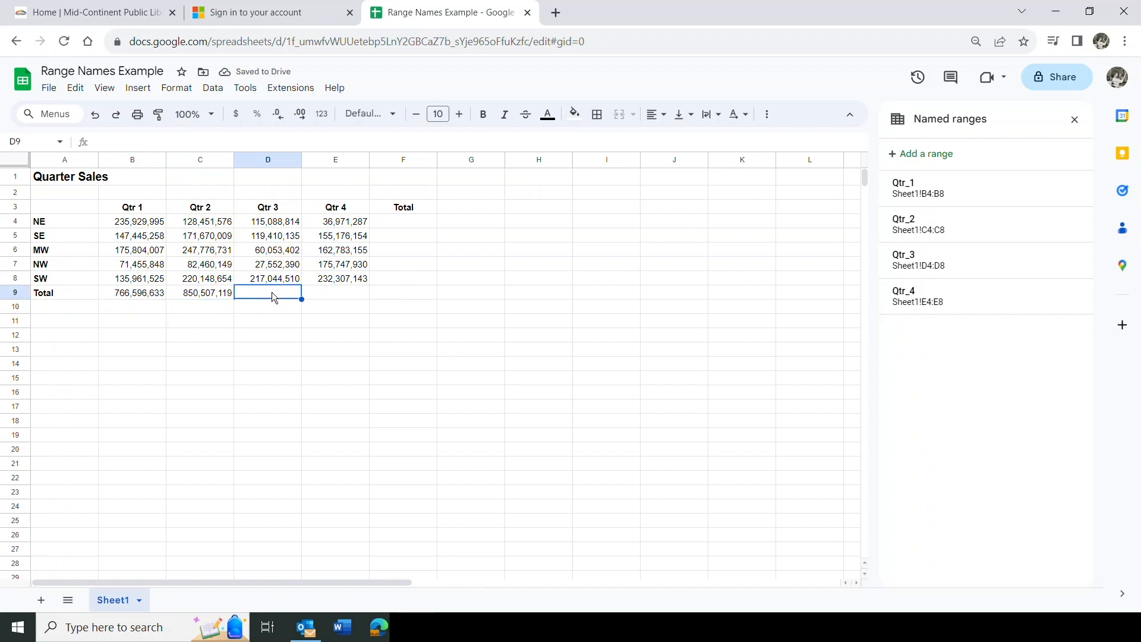
pyautogui.write('=su')
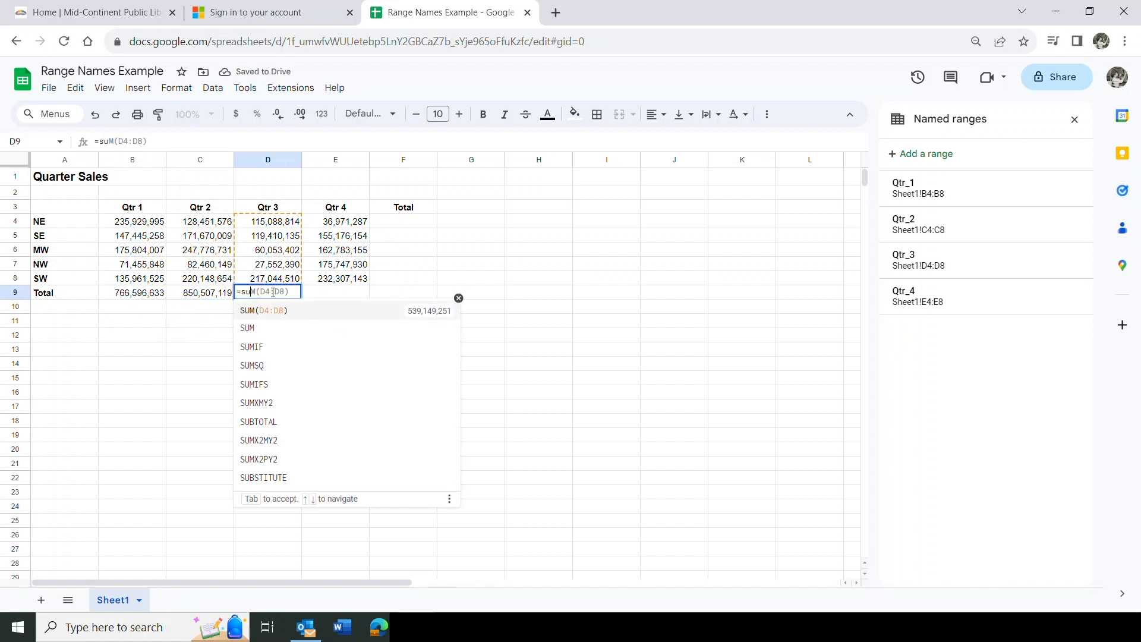
pyautogui.write('m(')
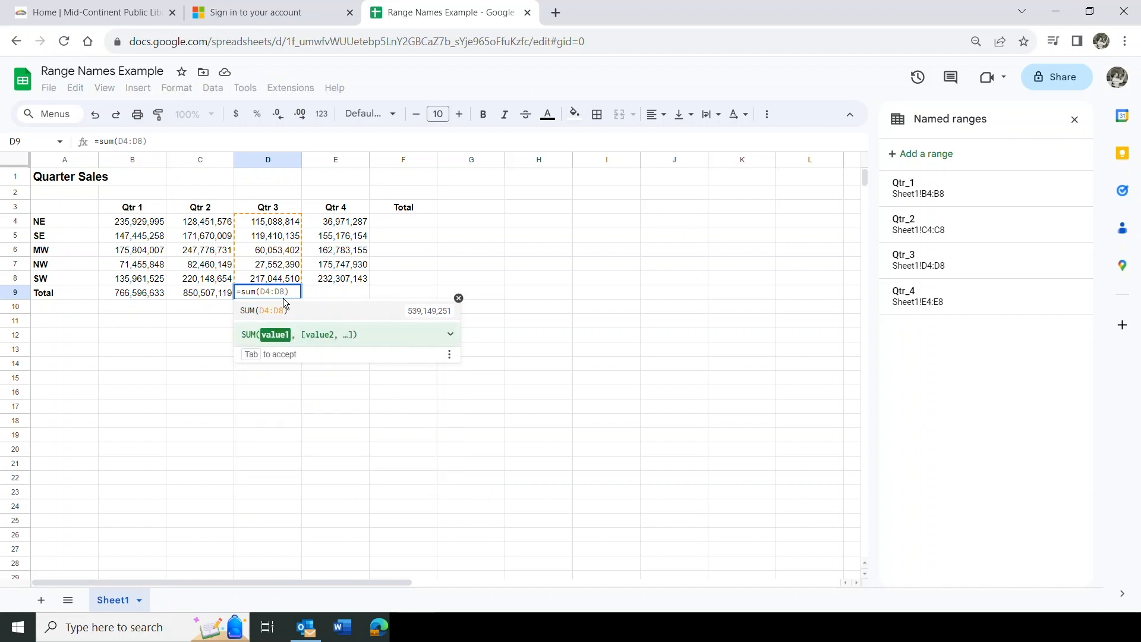
pyautogui.write('q')
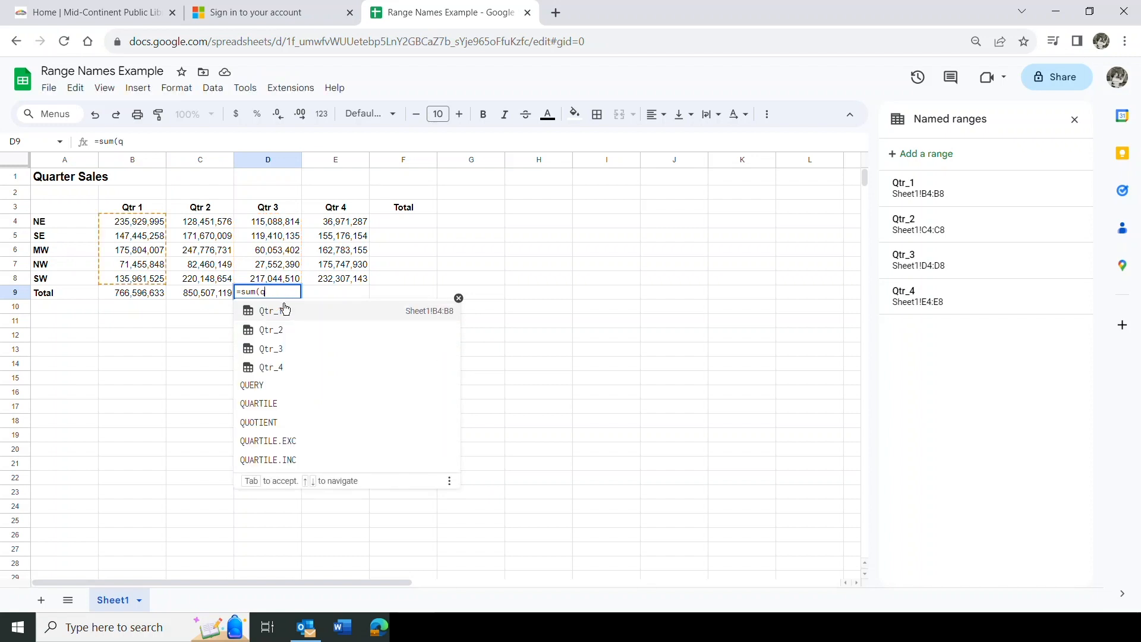
pyautogui.click(277, 354)
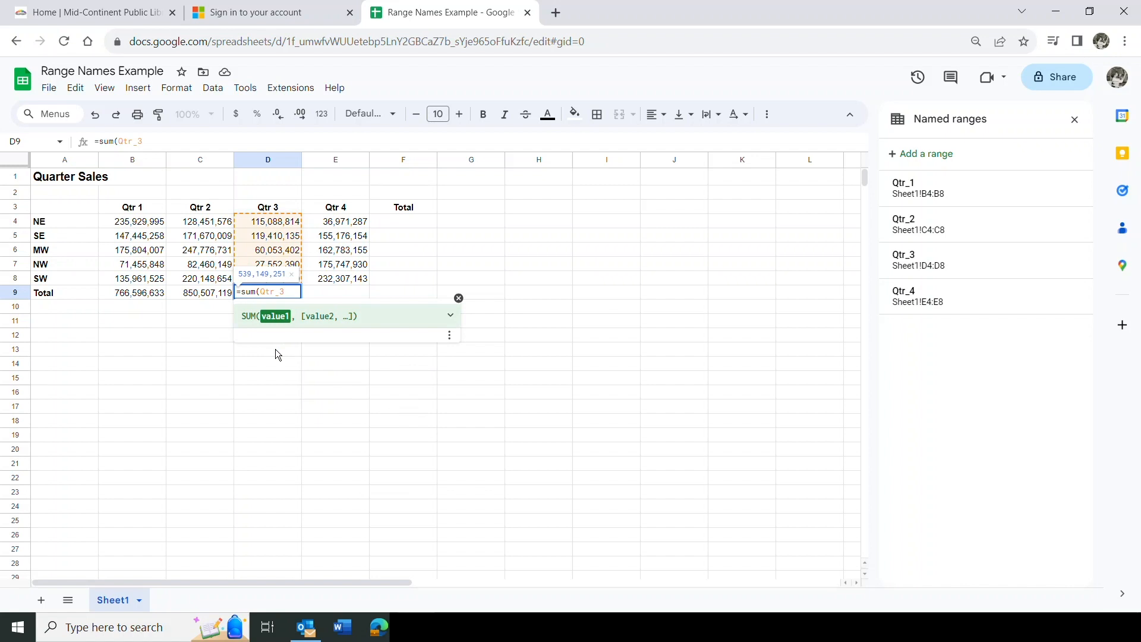
pyautogui.press('Return')
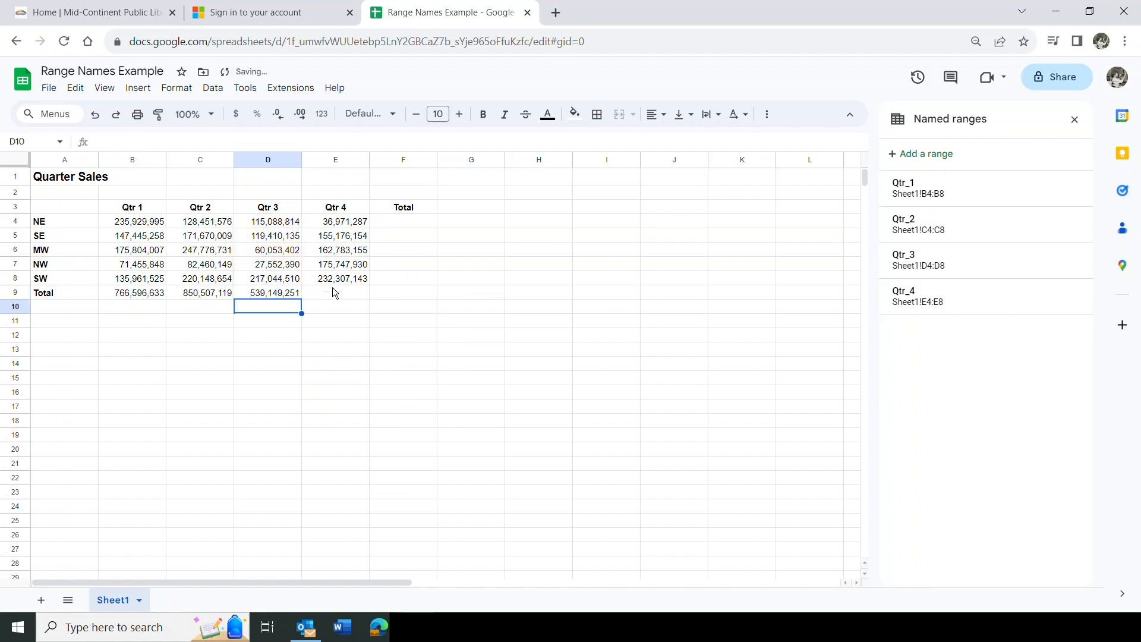
pyautogui.click(333, 295)
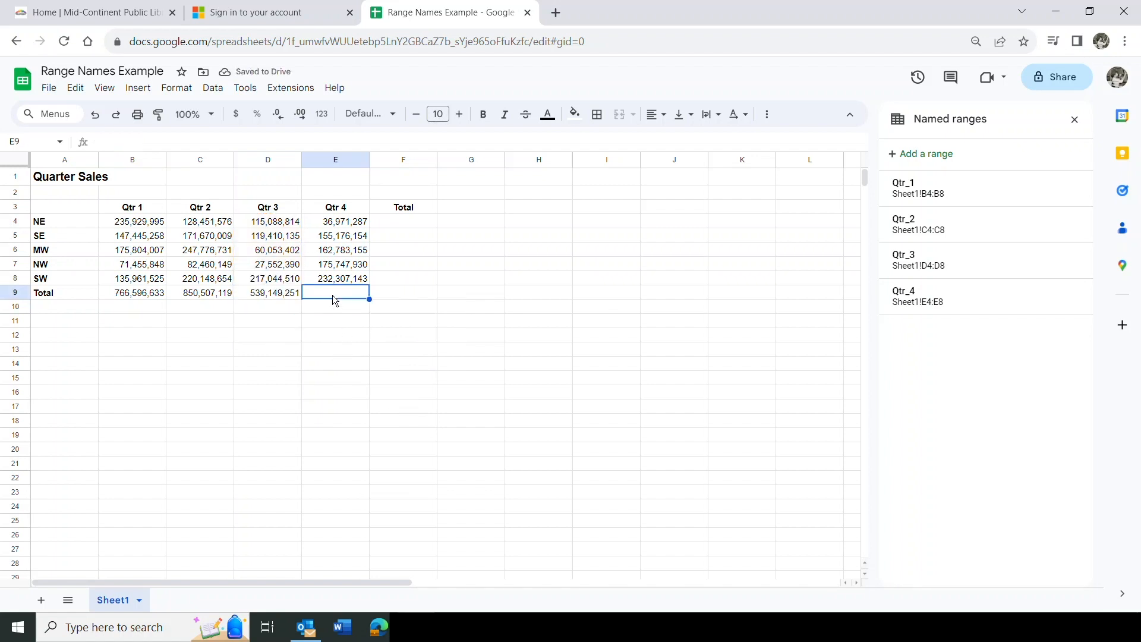
pyautogui.write('=')
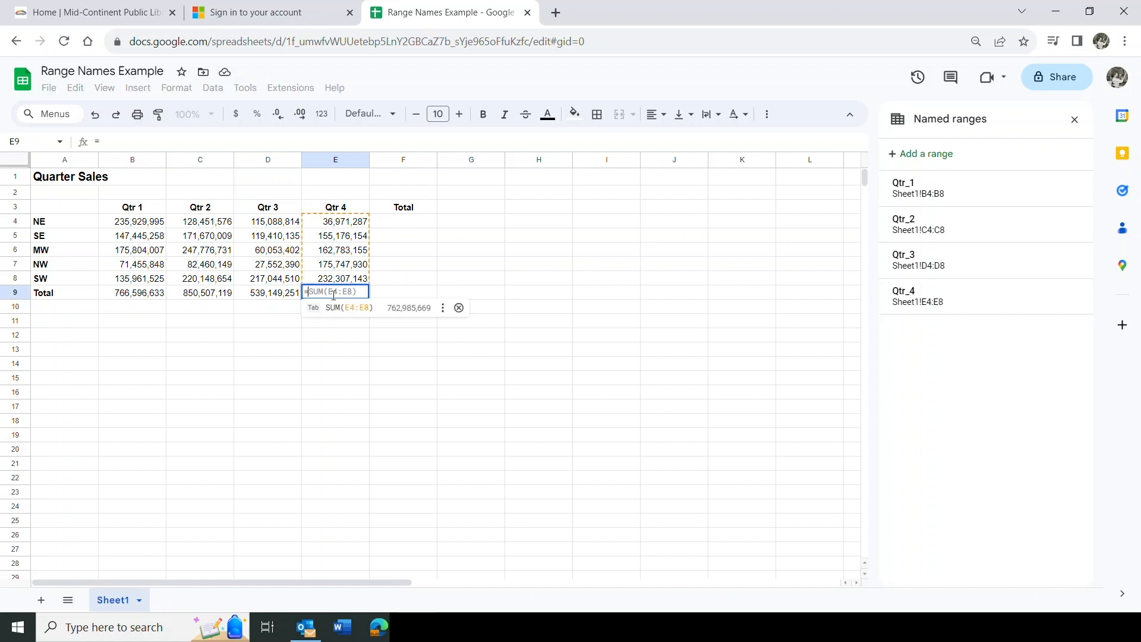
pyautogui.write('sum(')
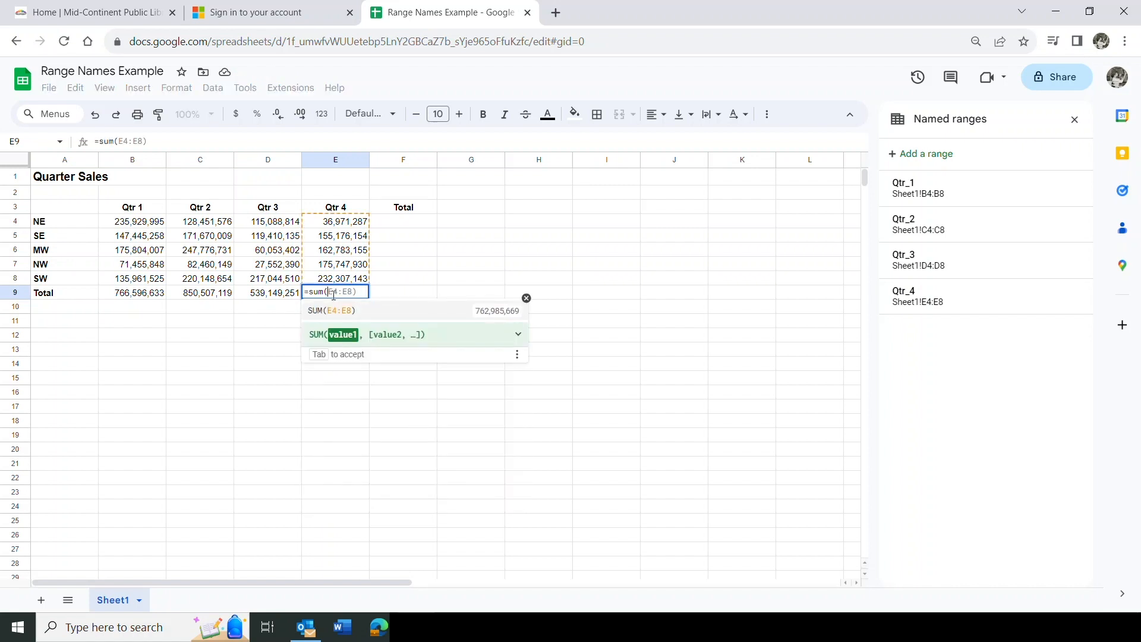
pyautogui.write('q')
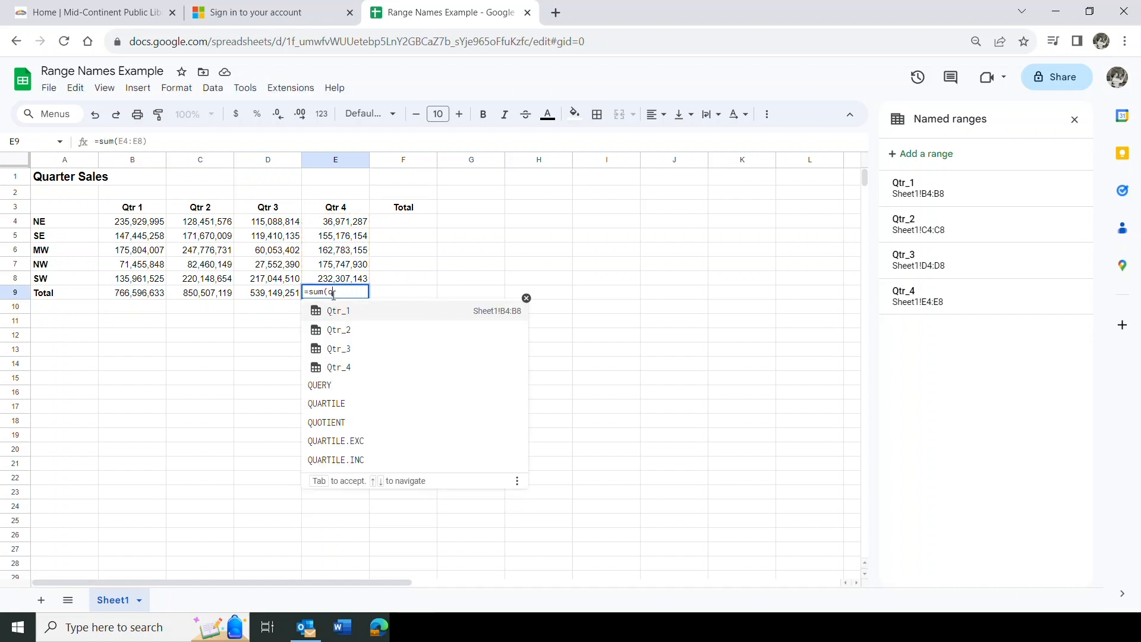
pyautogui.click(347, 371)
pyautogui.write(')')
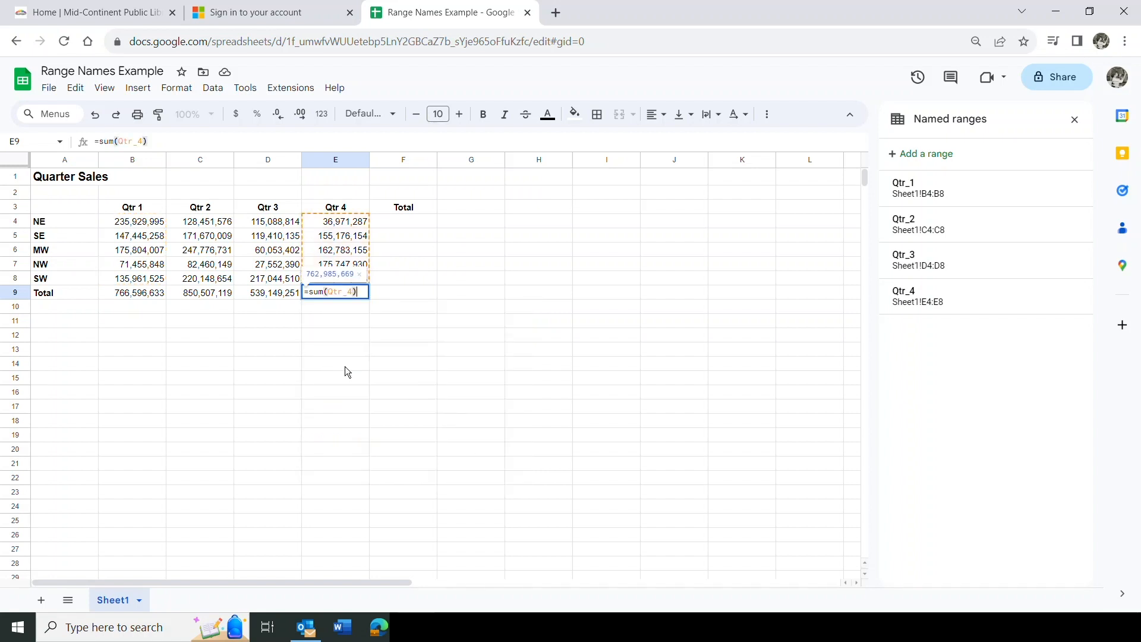
pyautogui.press('Return')
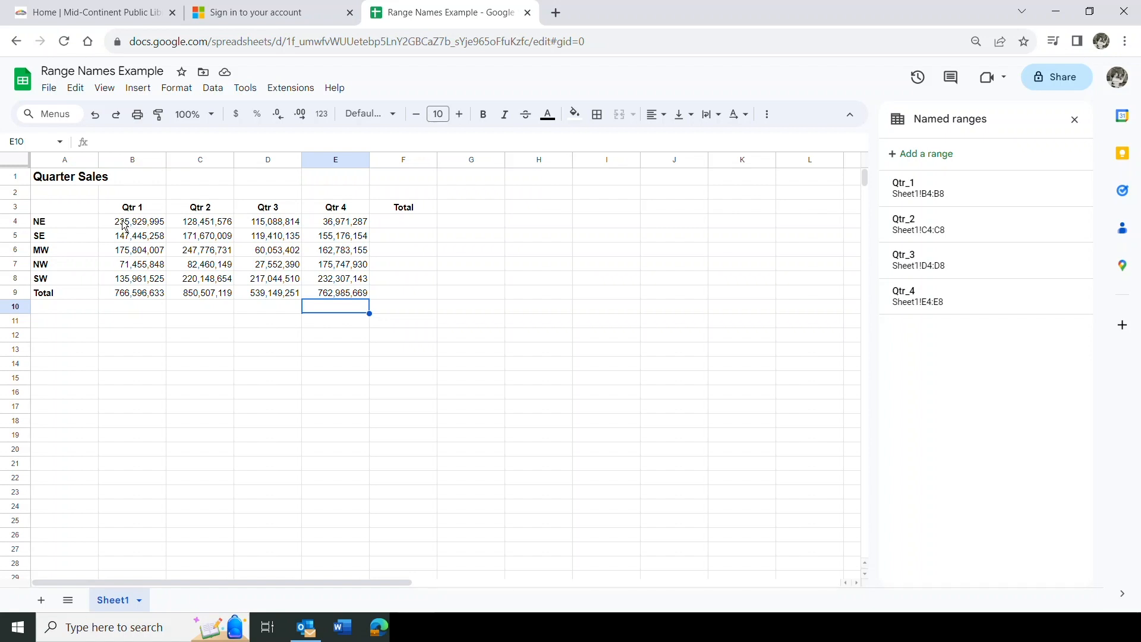
# Name the NE row's figures B4:E4 Dist_NE
pyautogui.moveTo(125, 225); pyautogui.dragTo(329, 233)
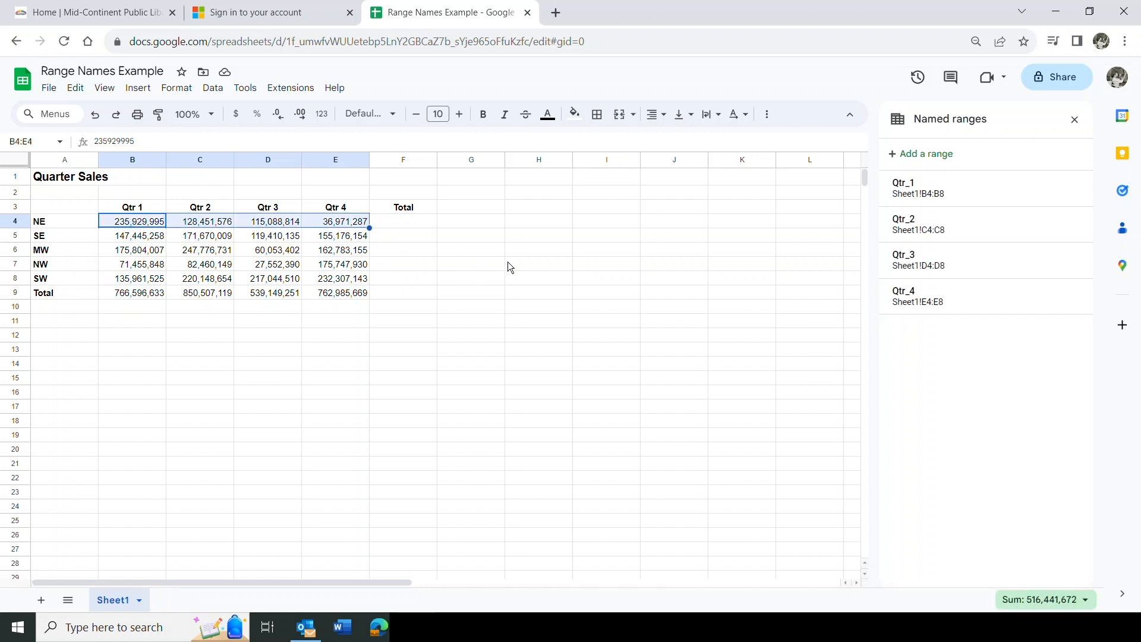
pyautogui.click(926, 154)
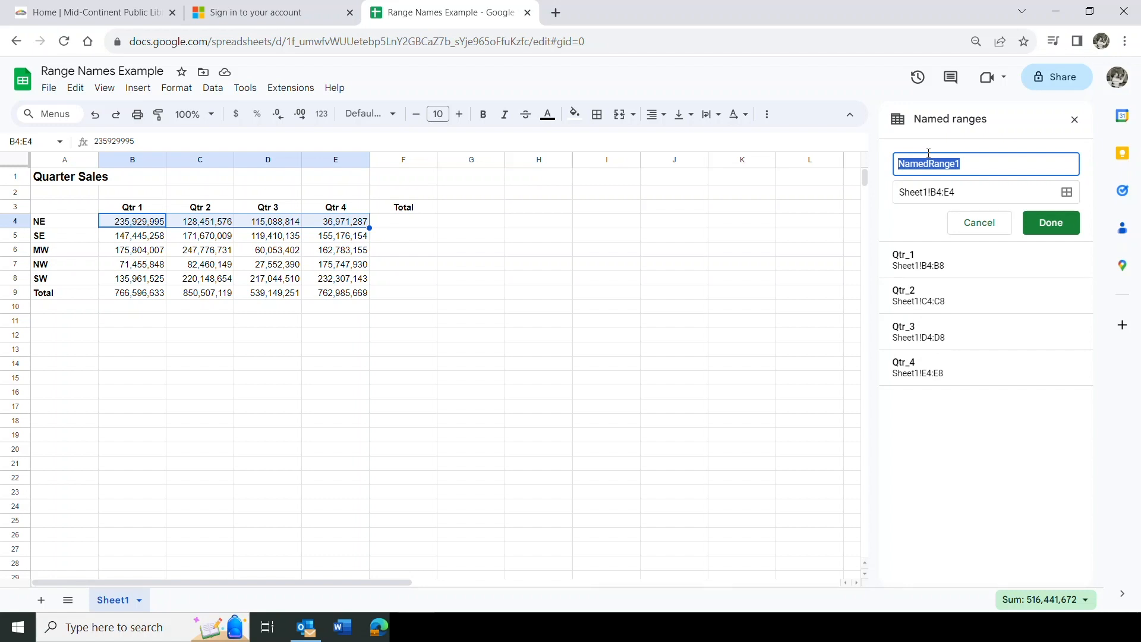
pyautogui.write('Dist_NE')
pyautogui.click(1032, 221)
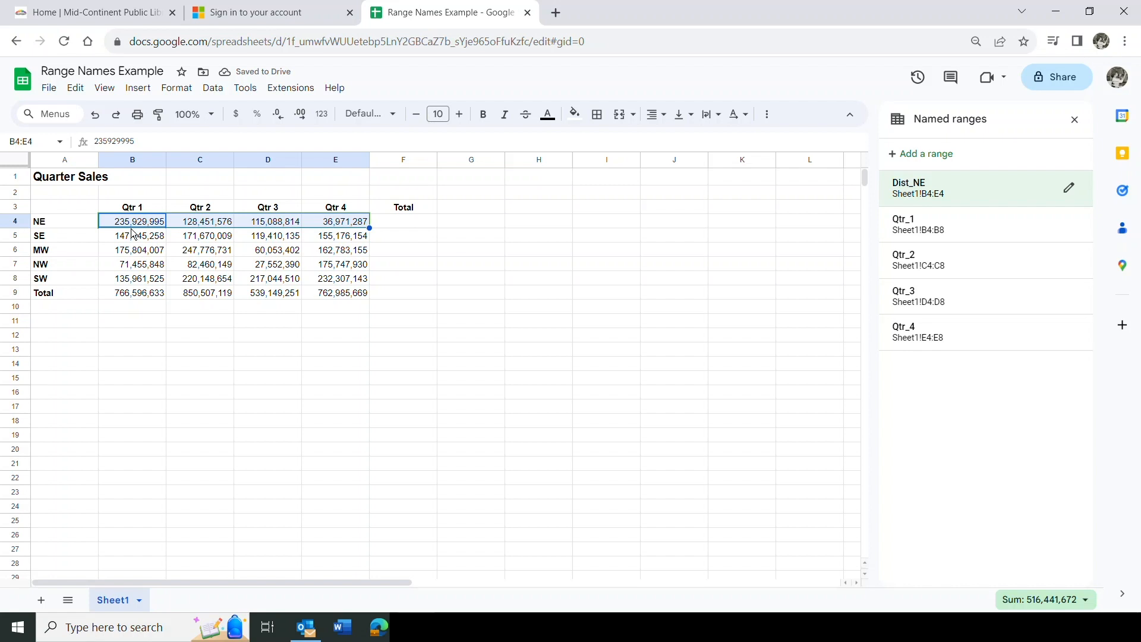
# Name the SE row's figures B5:E5 Dist_SE
pyautogui.click(114, 240)
pyautogui.moveTo(115, 240); pyautogui.dragTo(321, 240)
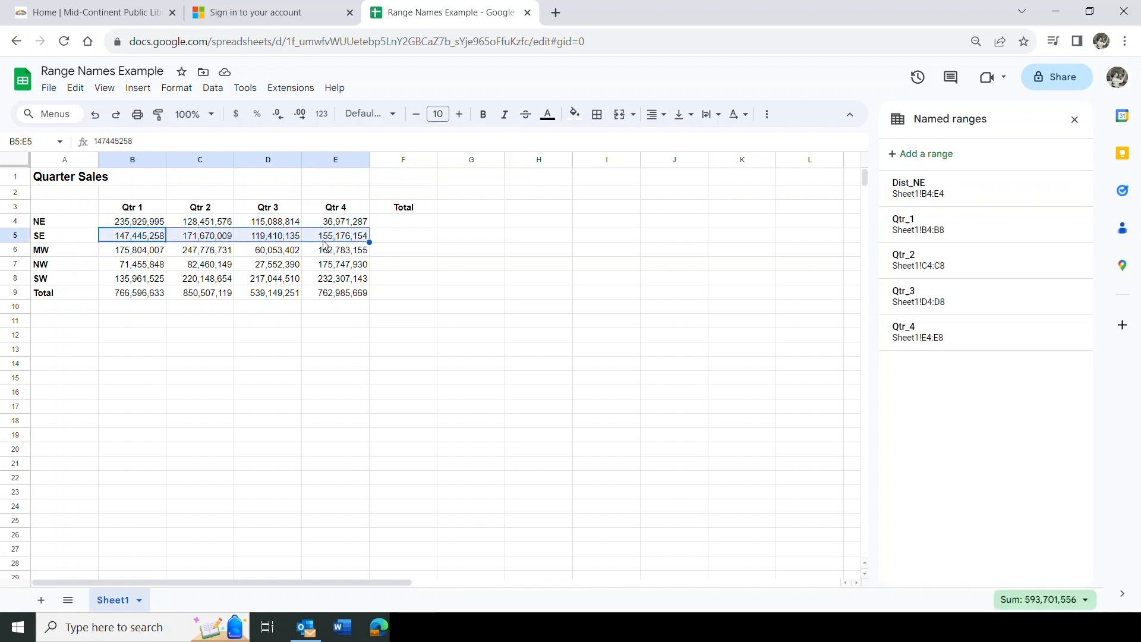
pyautogui.click(936, 153)
pyautogui.write('D')
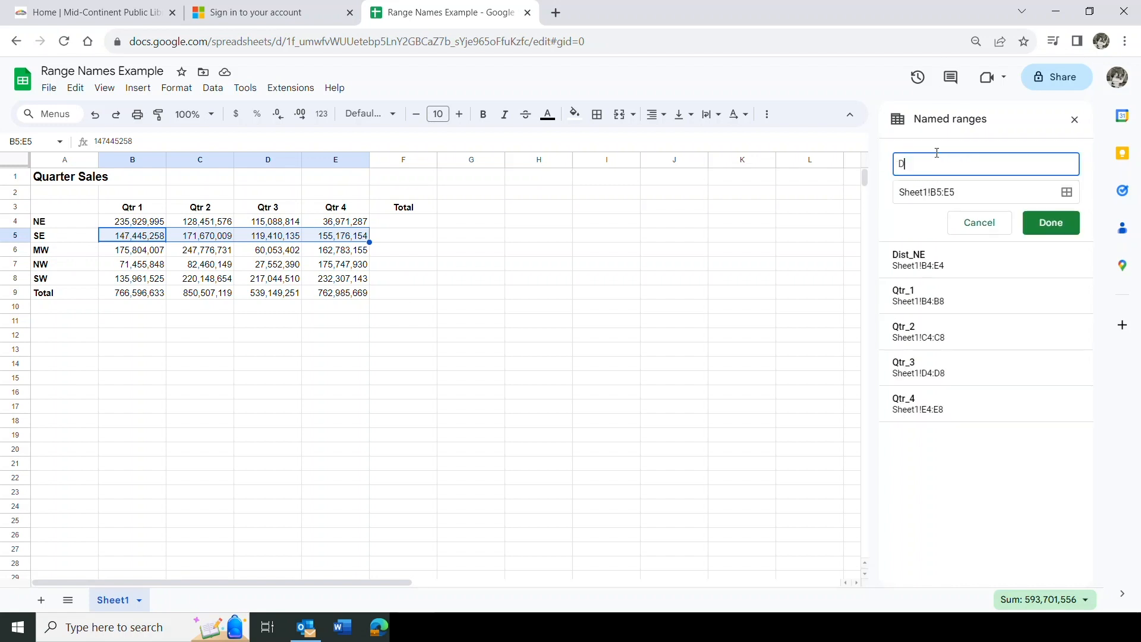
pyautogui.write('ist_SE')
pyautogui.click(1050, 222)
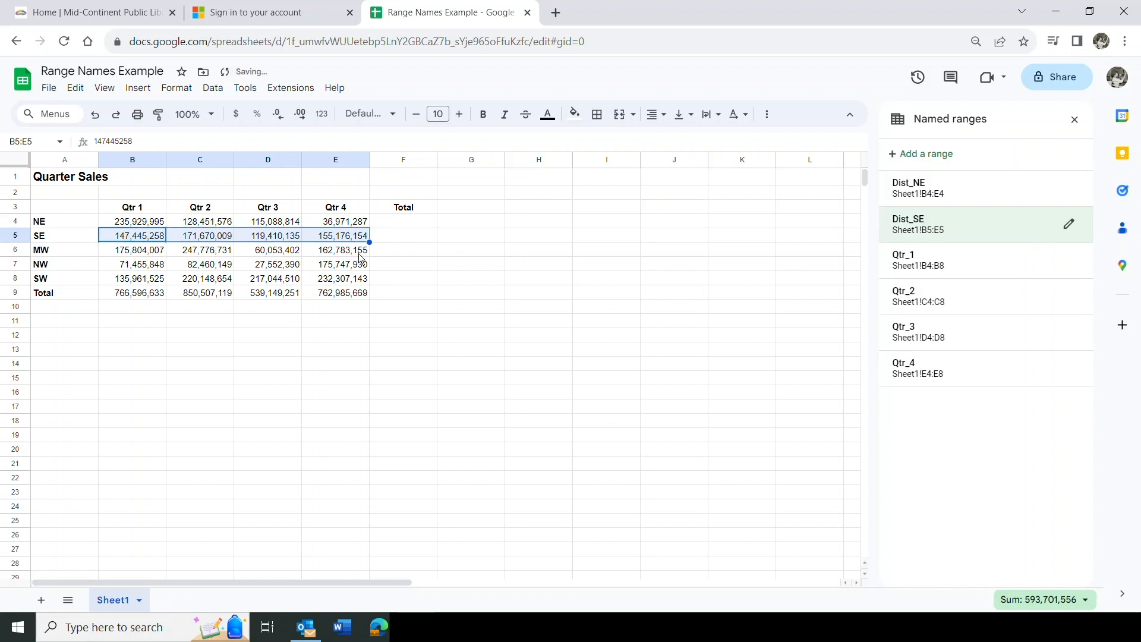
pyautogui.click(119, 249)
# Name the MW row's figures B6:E6 Dist_MW
pyautogui.moveTo(145, 255); pyautogui.dragTo(344, 251)
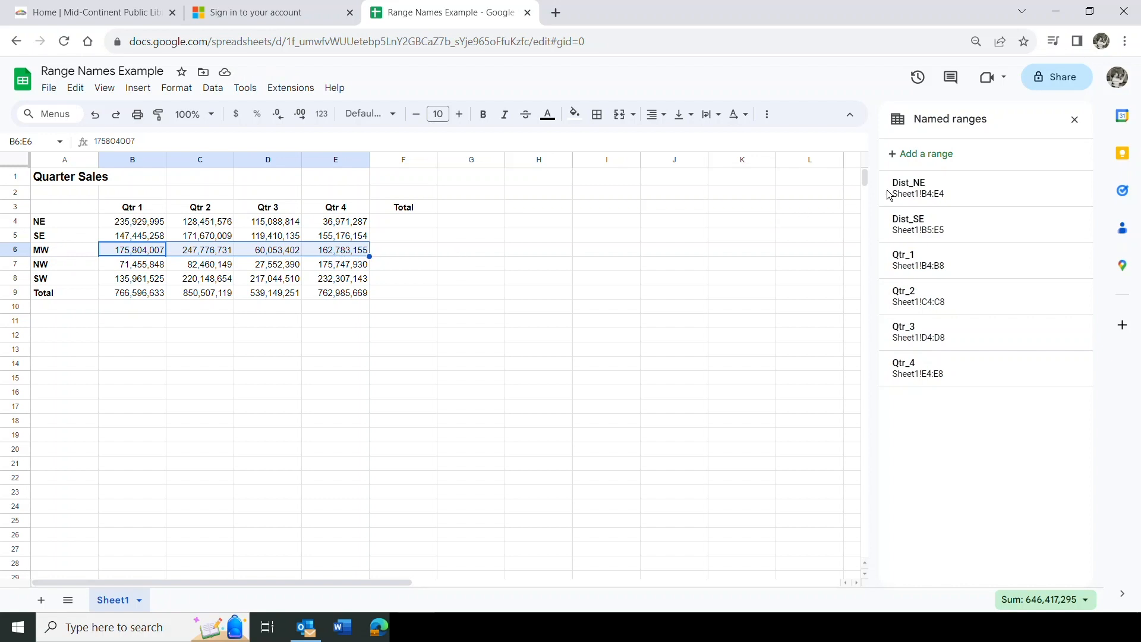
pyautogui.click(932, 153)
pyautogui.write('Dist_')
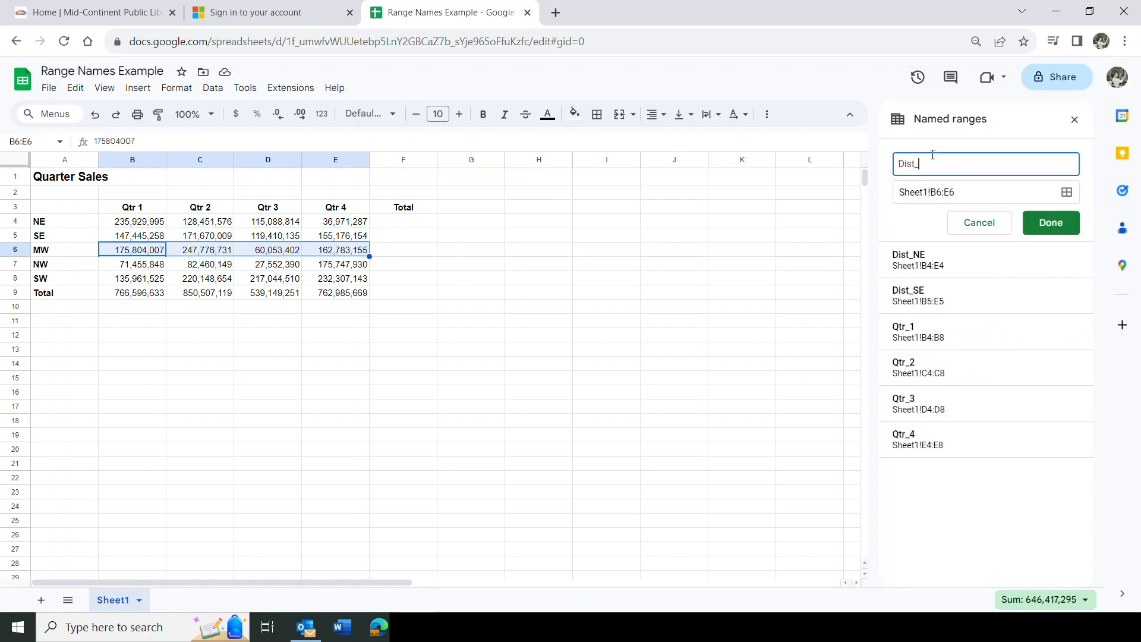
pyautogui.write('MW')
pyautogui.click(1059, 227)
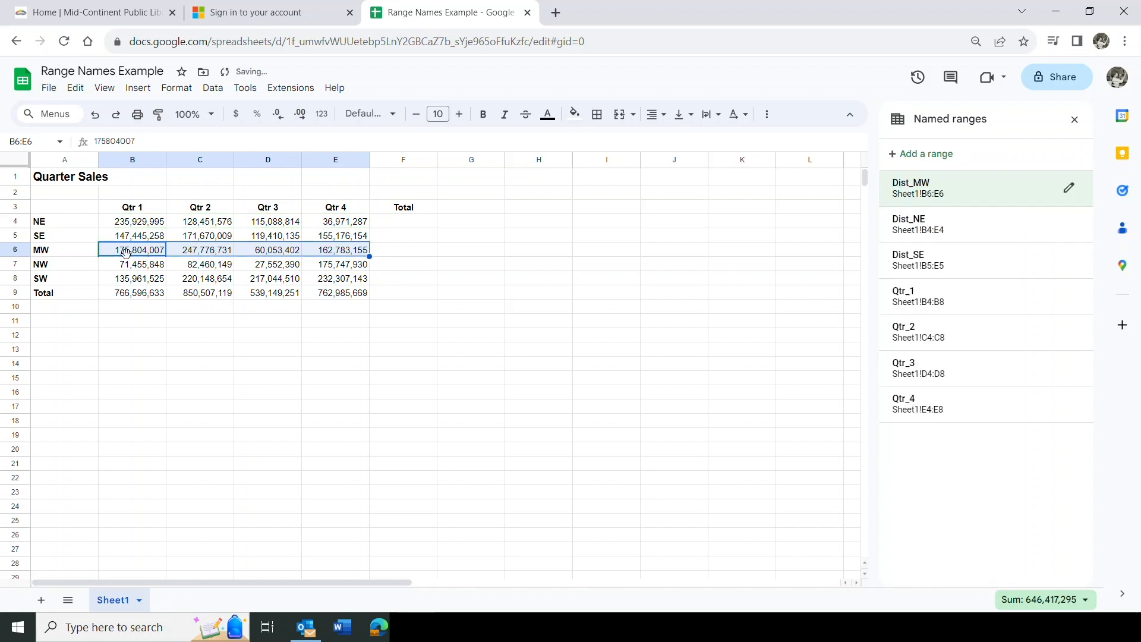
# Name B7:E7 Dist_NW and B8:E8 Dist_SW
pyautogui.click(135, 269)
pyautogui.moveTo(135, 269); pyautogui.dragTo(350, 266)
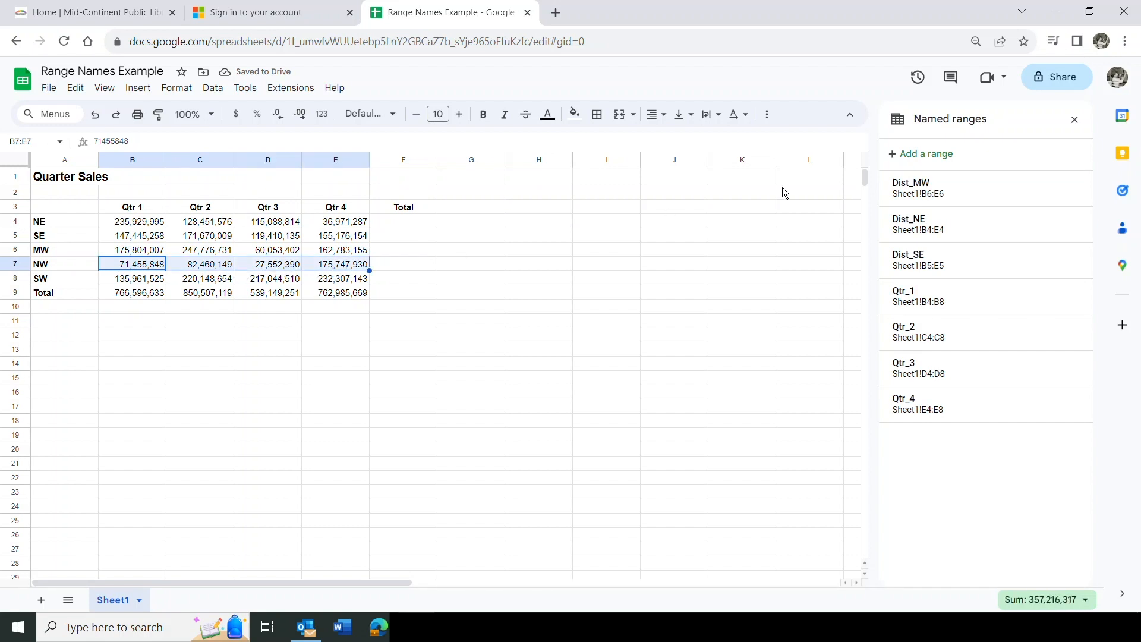
pyautogui.click(915, 154)
pyautogui.write('Dist_')
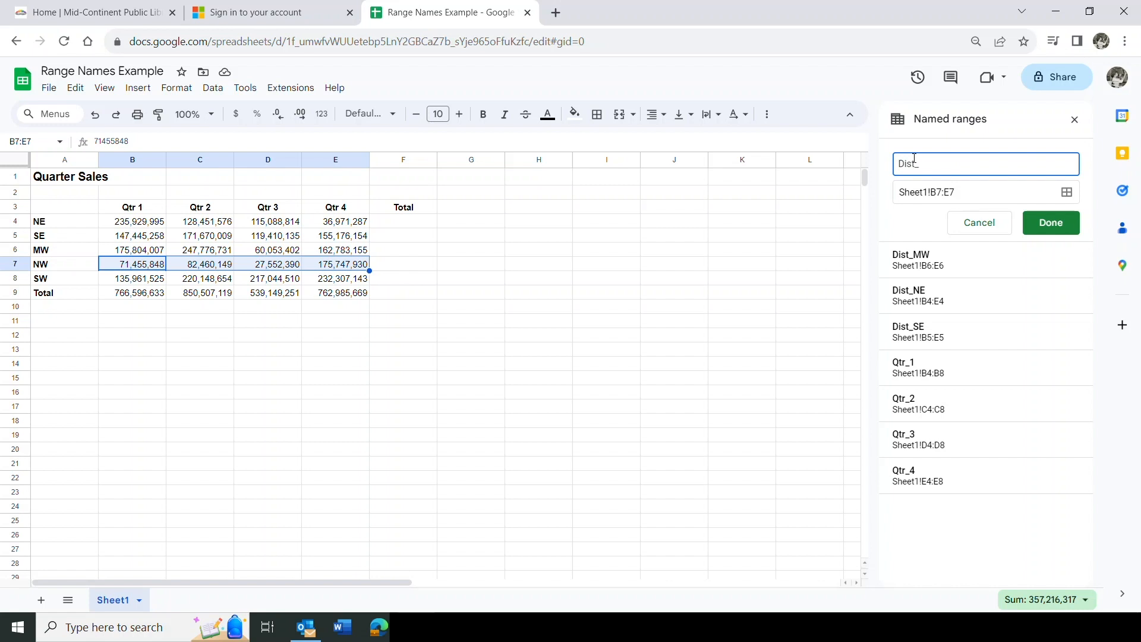
pyautogui.write('NW')
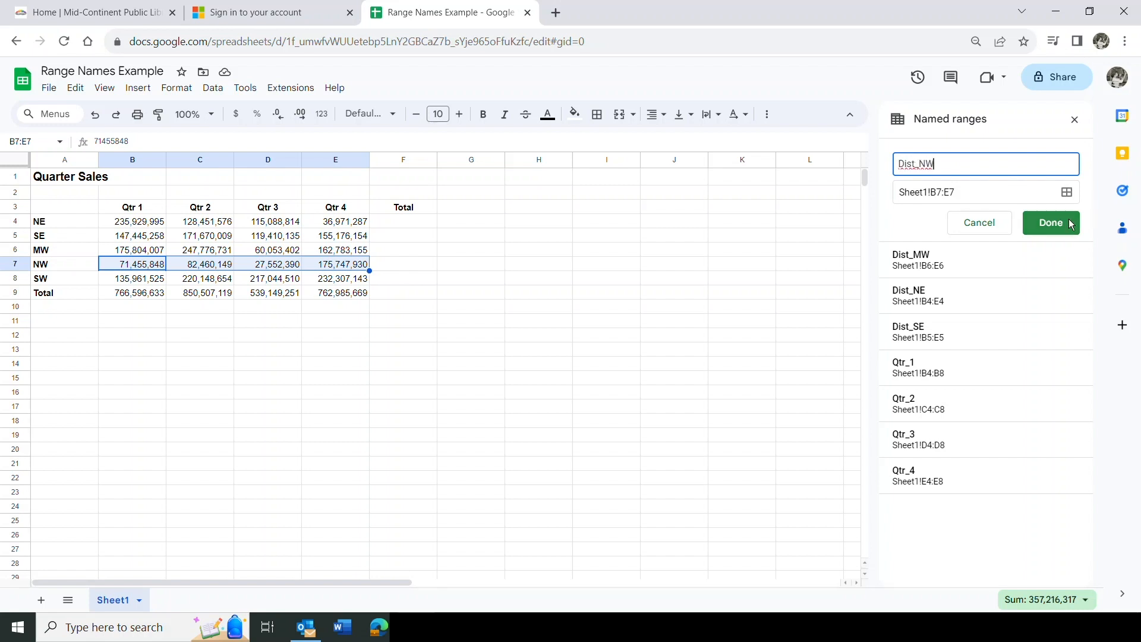
pyautogui.click(1051, 223)
pyautogui.moveTo(119, 280); pyautogui.dragTo(345, 278)
pyautogui.click(907, 154)
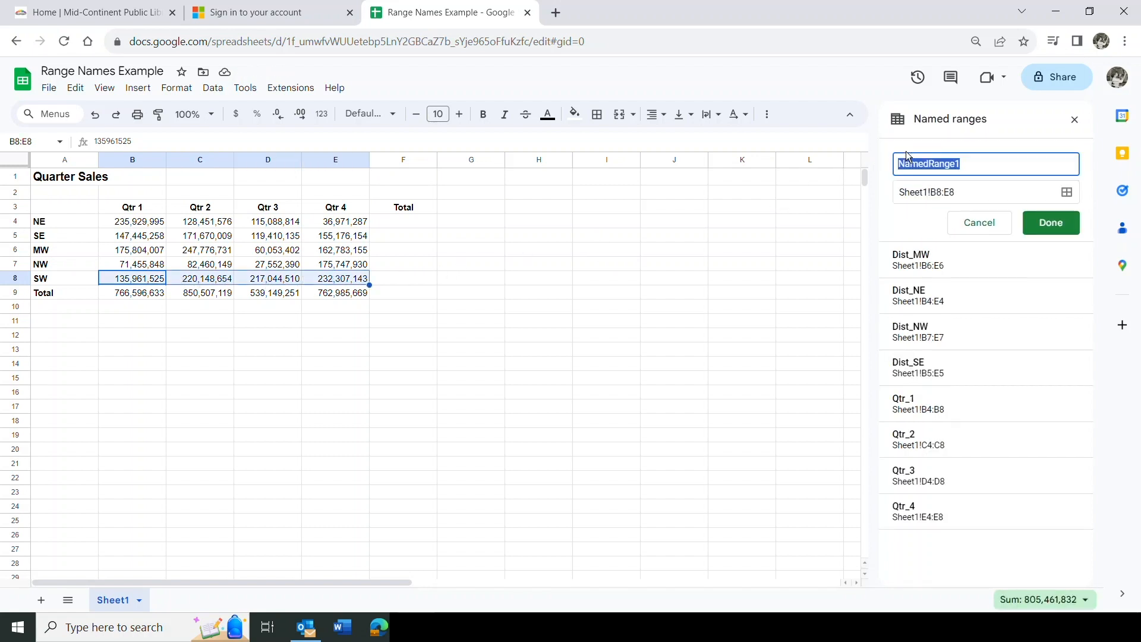
pyautogui.write('Dist_')
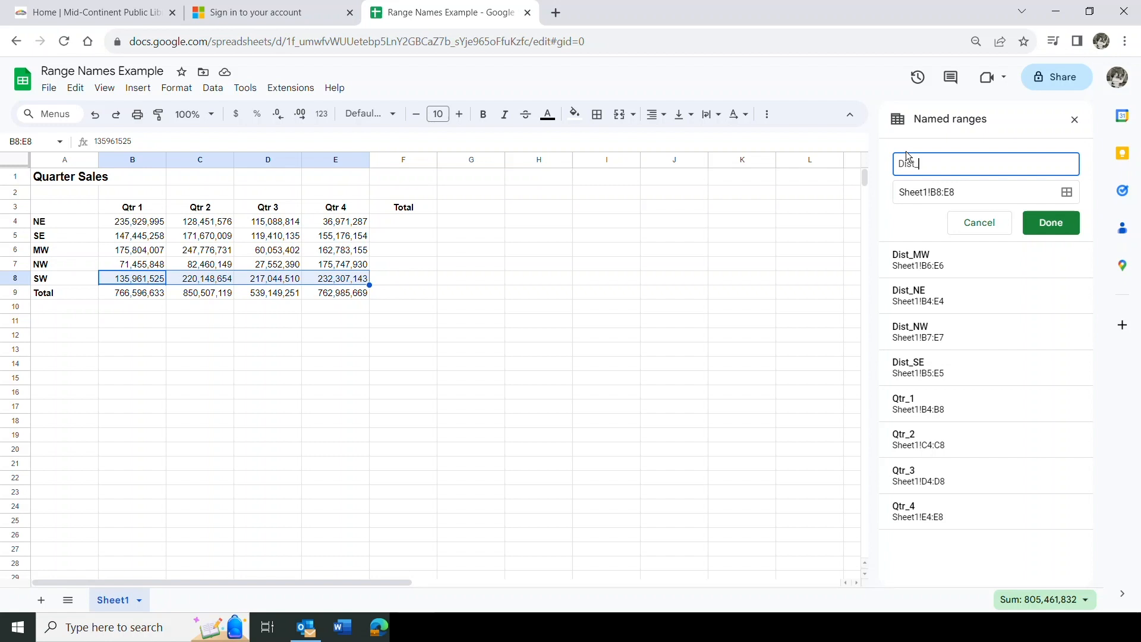
pyautogui.write('SW')
pyautogui.click(1050, 221)
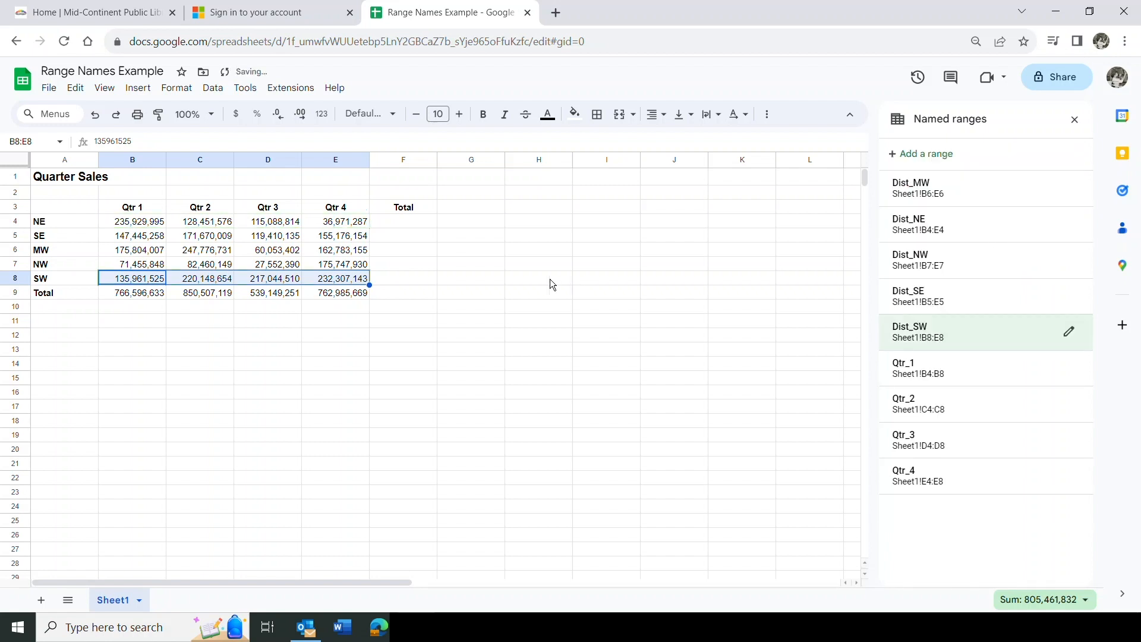
# Enter =sum(Dist_NE) in F4, giving 516,441,672
pyautogui.click(409, 225)
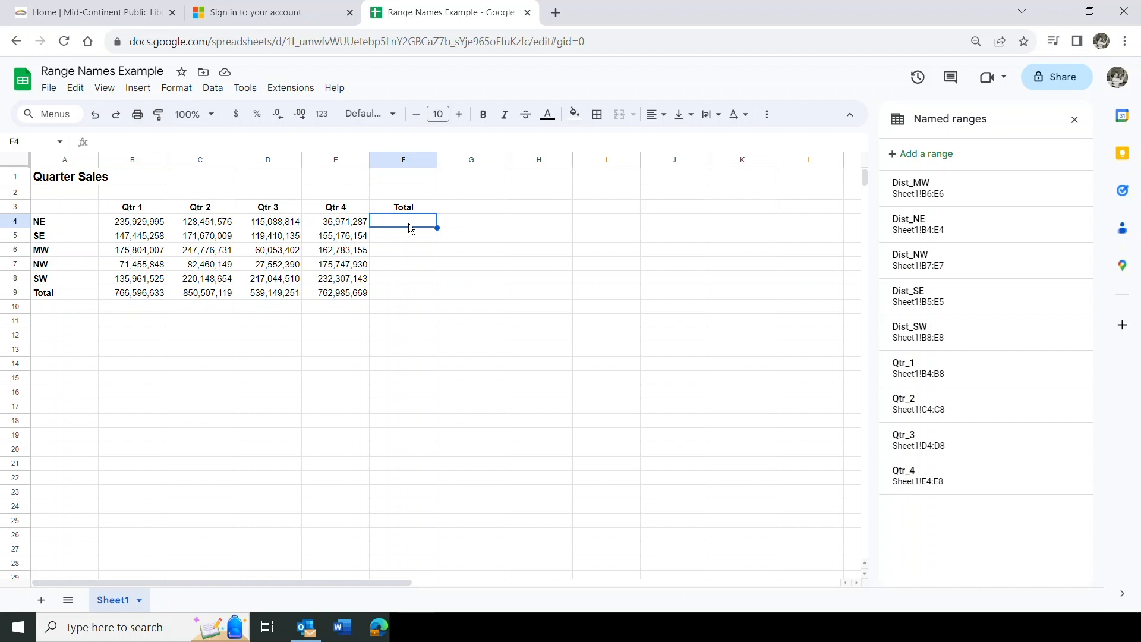
pyautogui.write('=sum')
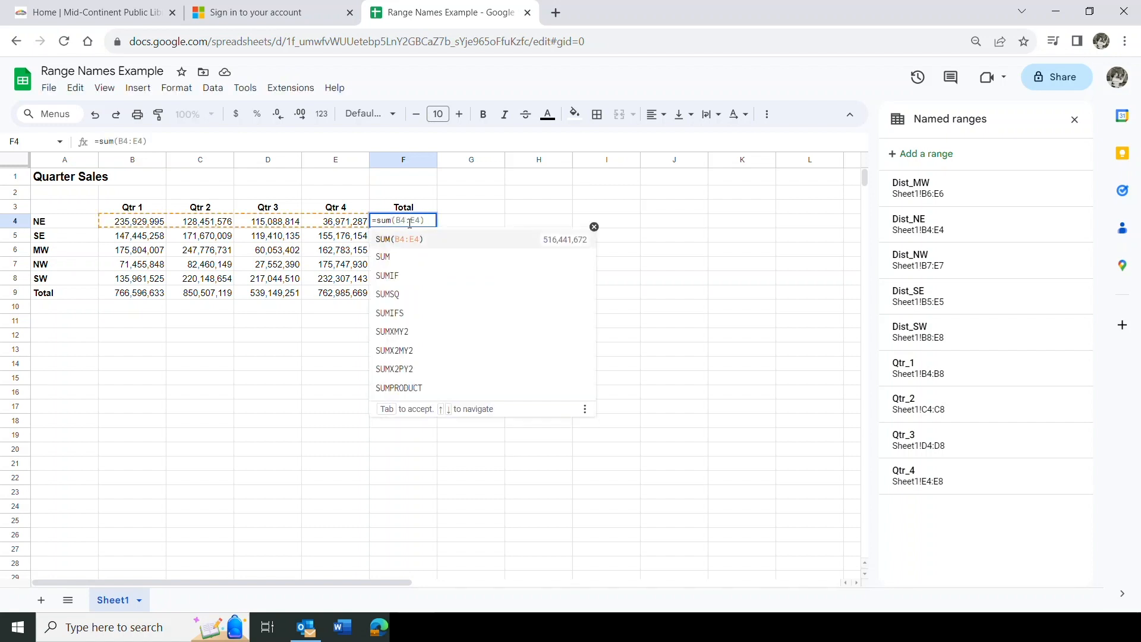
pyautogui.write('(')
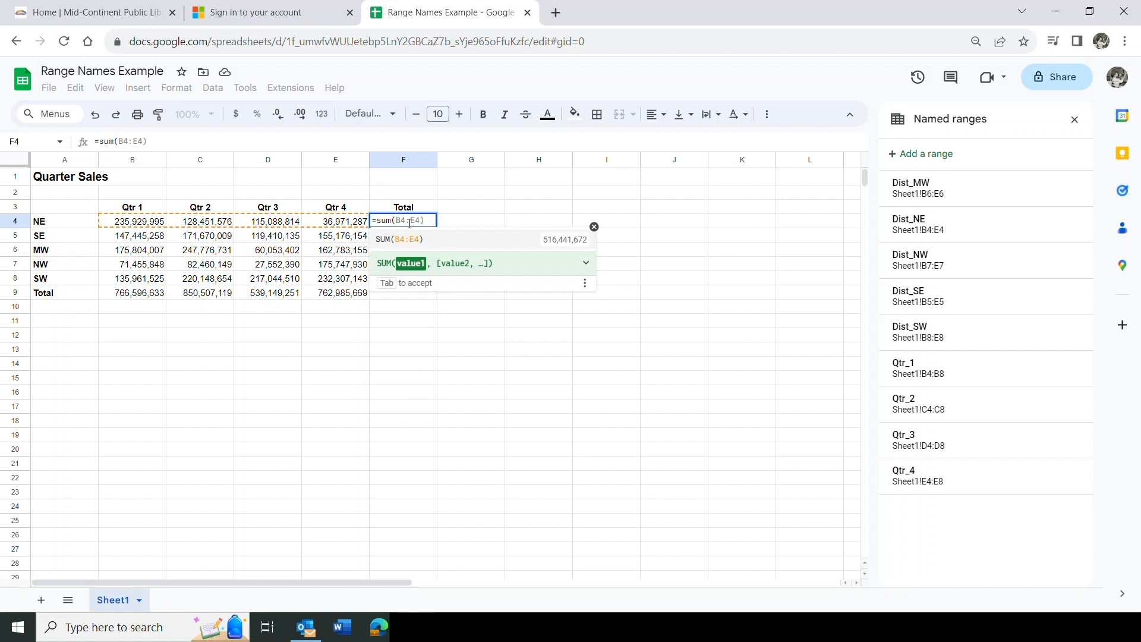
pyautogui.write('d')
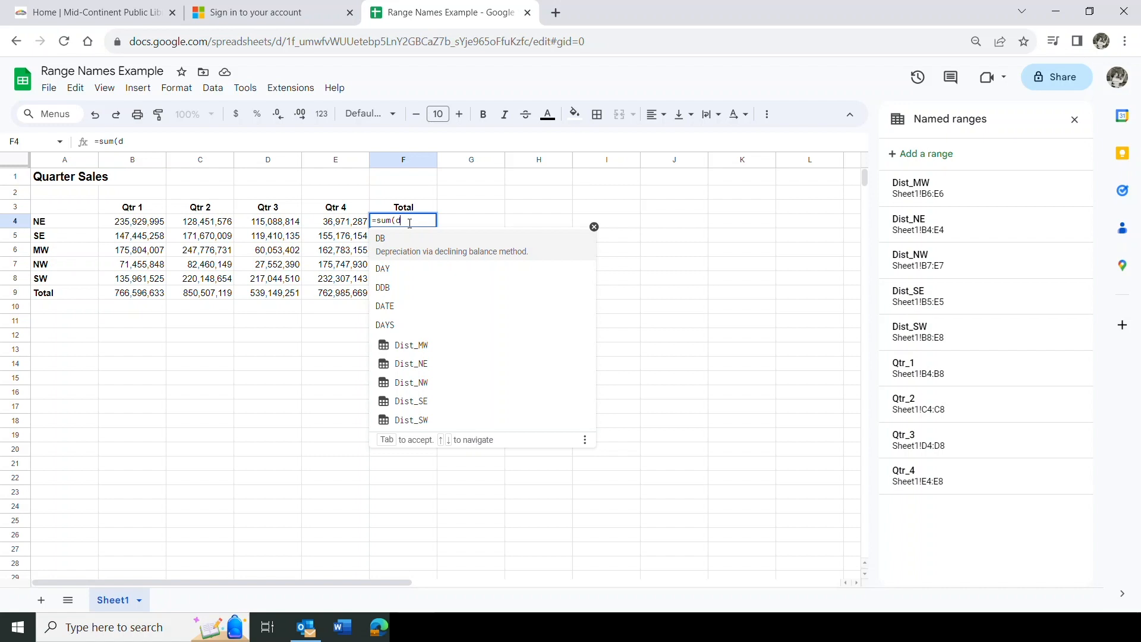
pyautogui.click(418, 353)
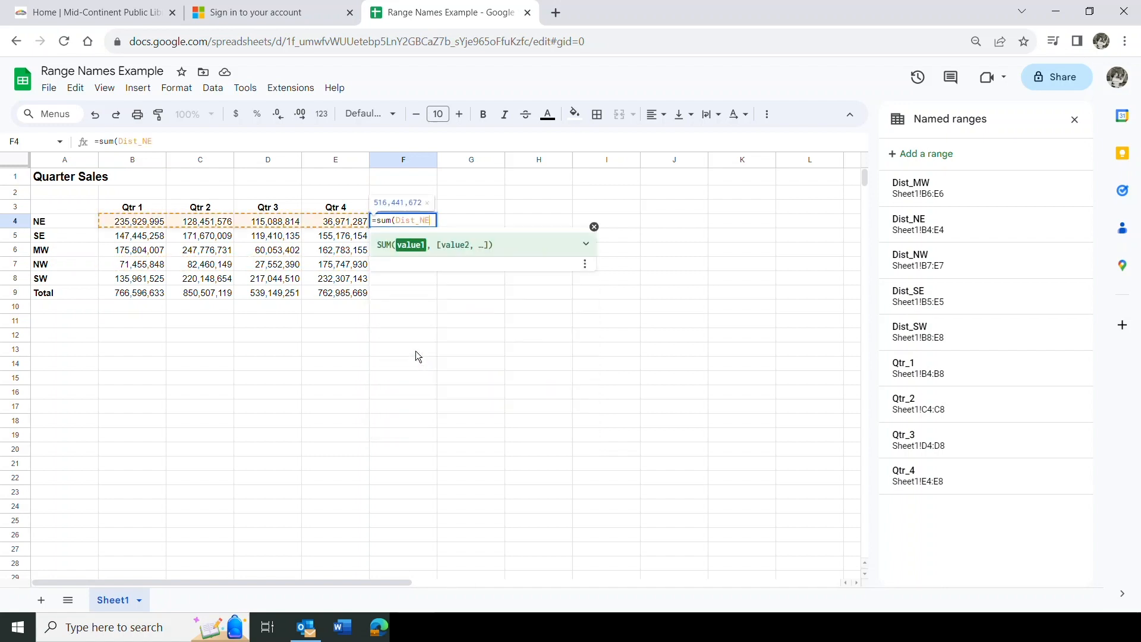
pyautogui.write(')')
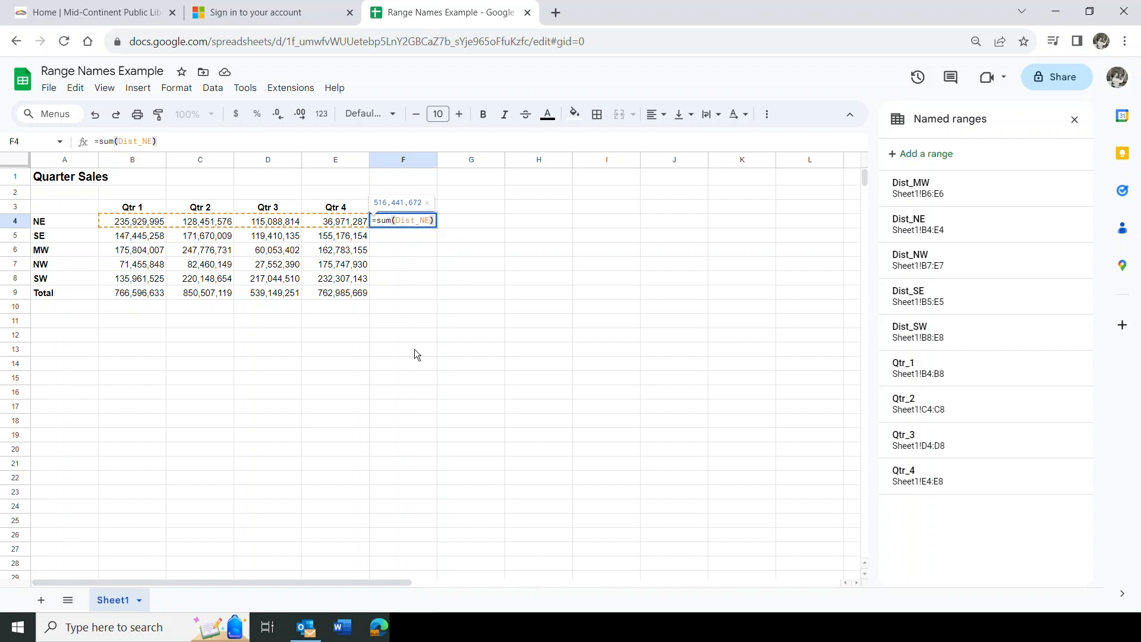
pyautogui.press('Return')
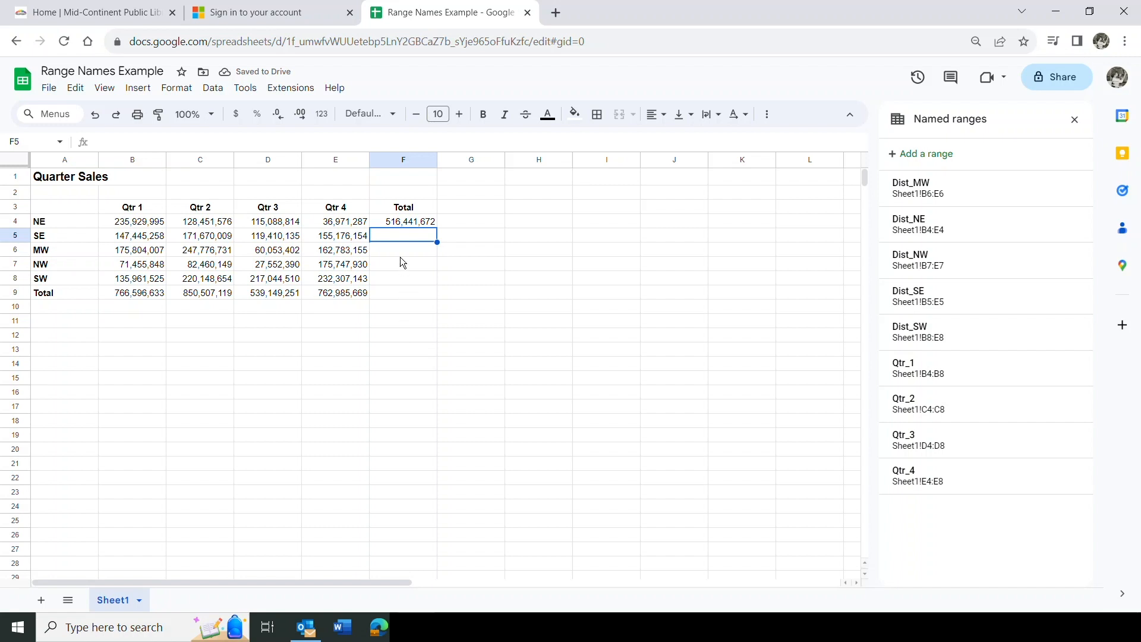
# Fill F4's formula down column F, then clear the copies from F5:F8
pyautogui.click(400, 222)
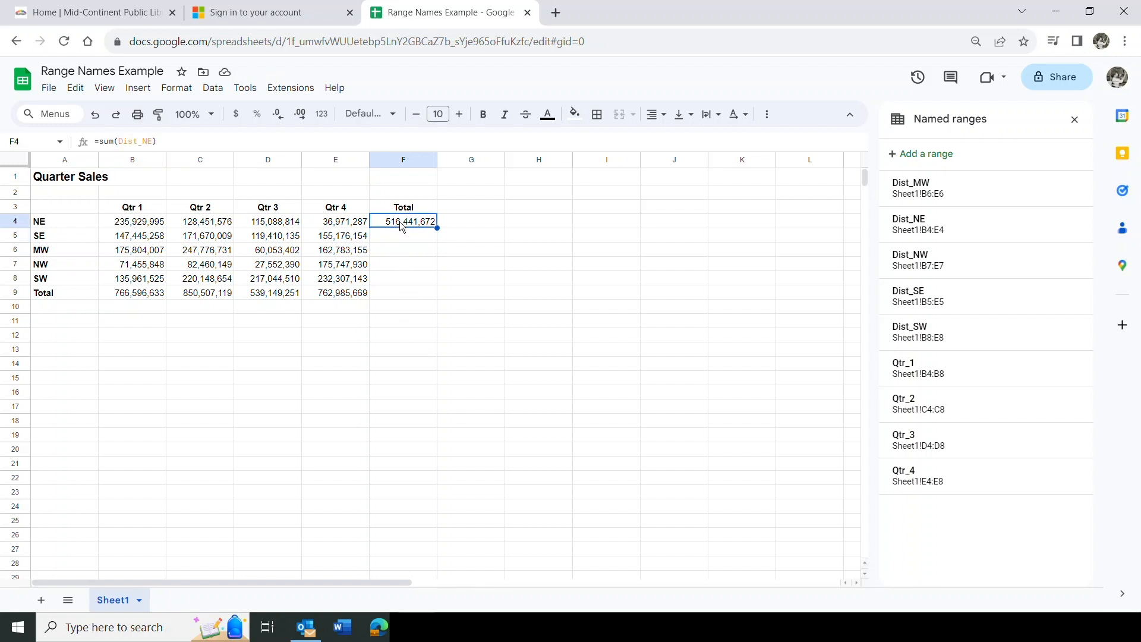
pyautogui.moveTo(437, 228); pyautogui.dragTo(432, 277)
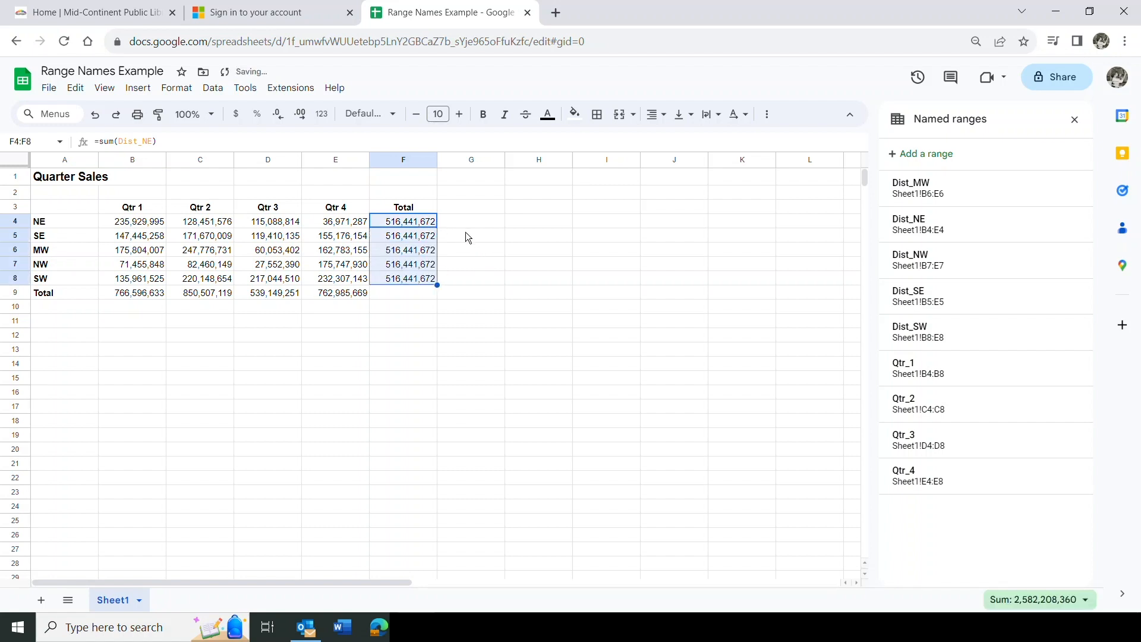
pyautogui.click(382, 240)
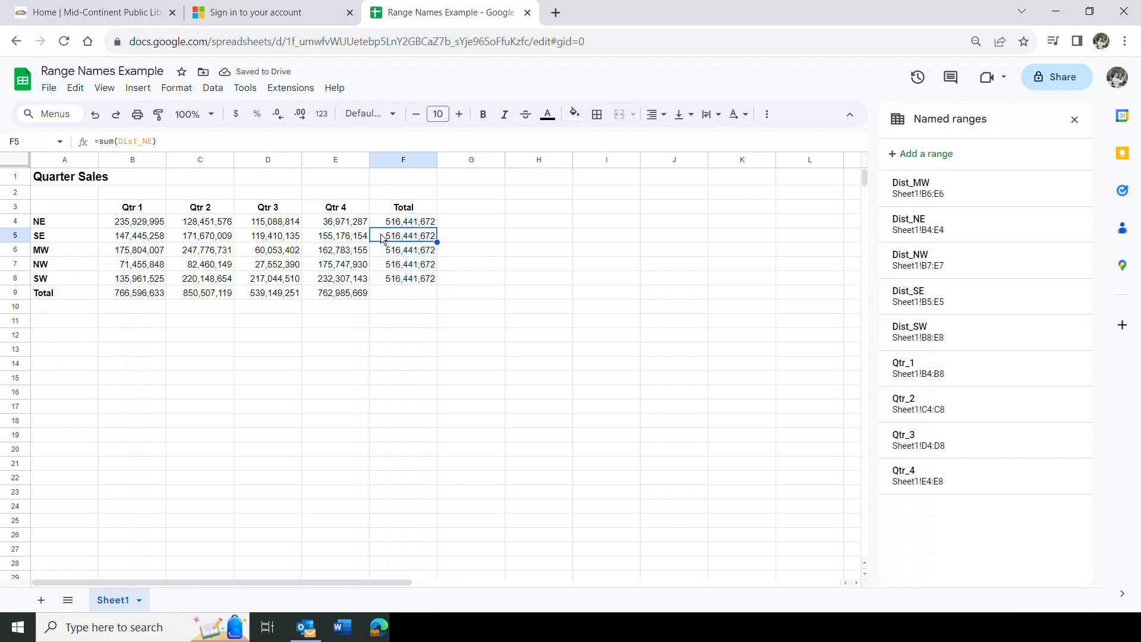
pyautogui.hotkey('shift', 'Down')
pyautogui.hotkey('shift', 'Down')
pyautogui.hotkey('shift', 'Down')
pyautogui.press('Delete')
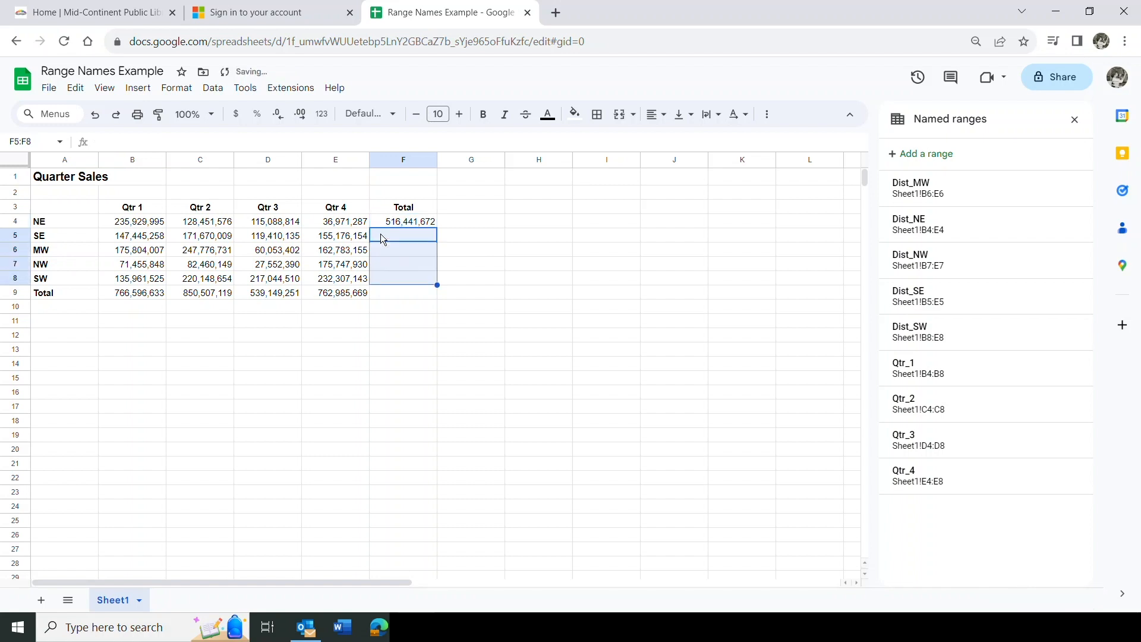
pyautogui.click(381, 235)
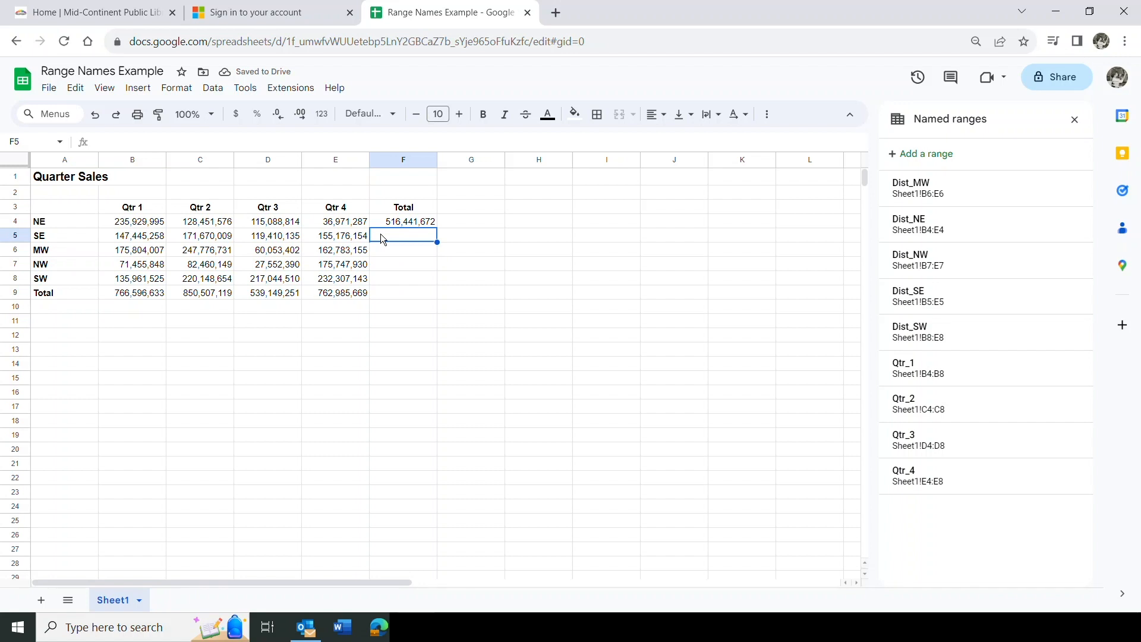
# Enter =sum(Dist_SE) in F5, giving 593,701,556
pyautogui.write('=')
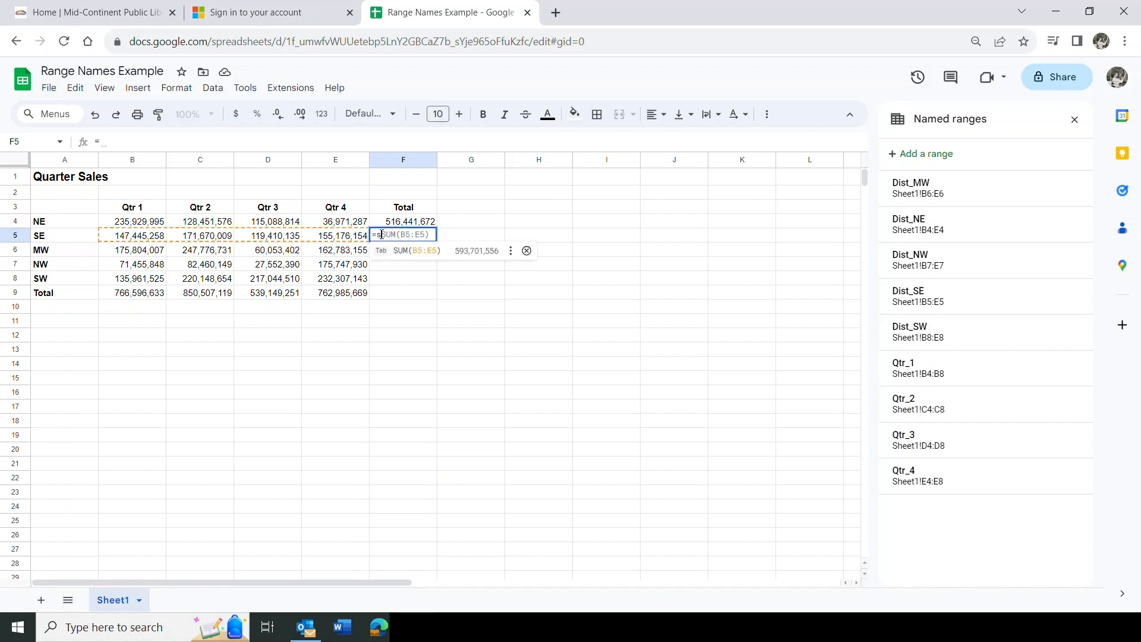
pyautogui.write('sum(dis')
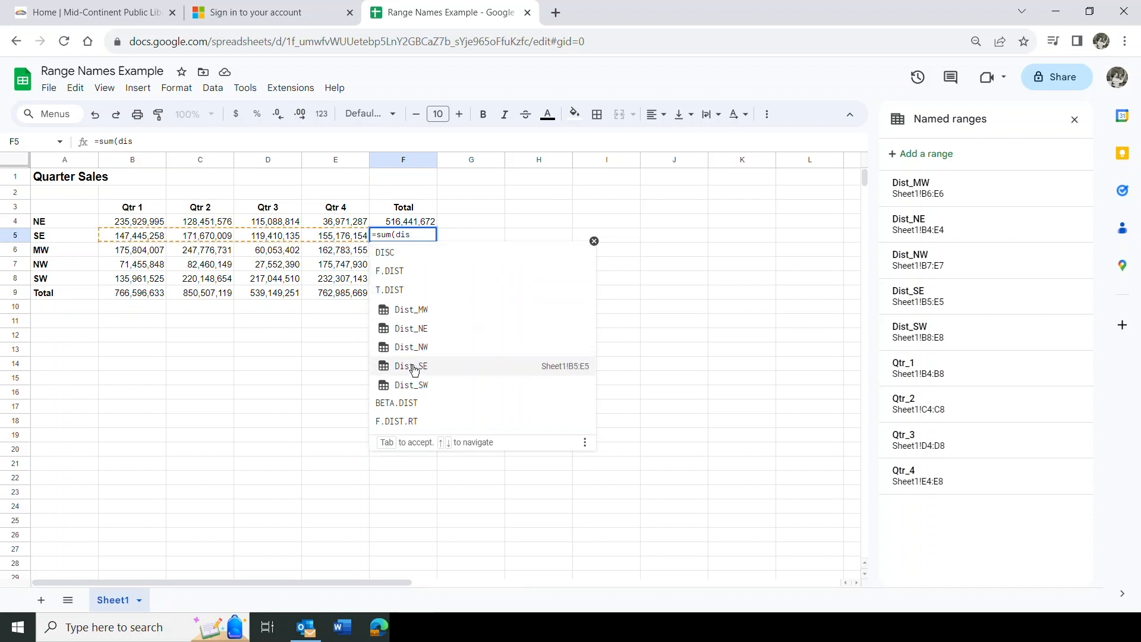
pyautogui.click(412, 365)
pyautogui.write(')4')
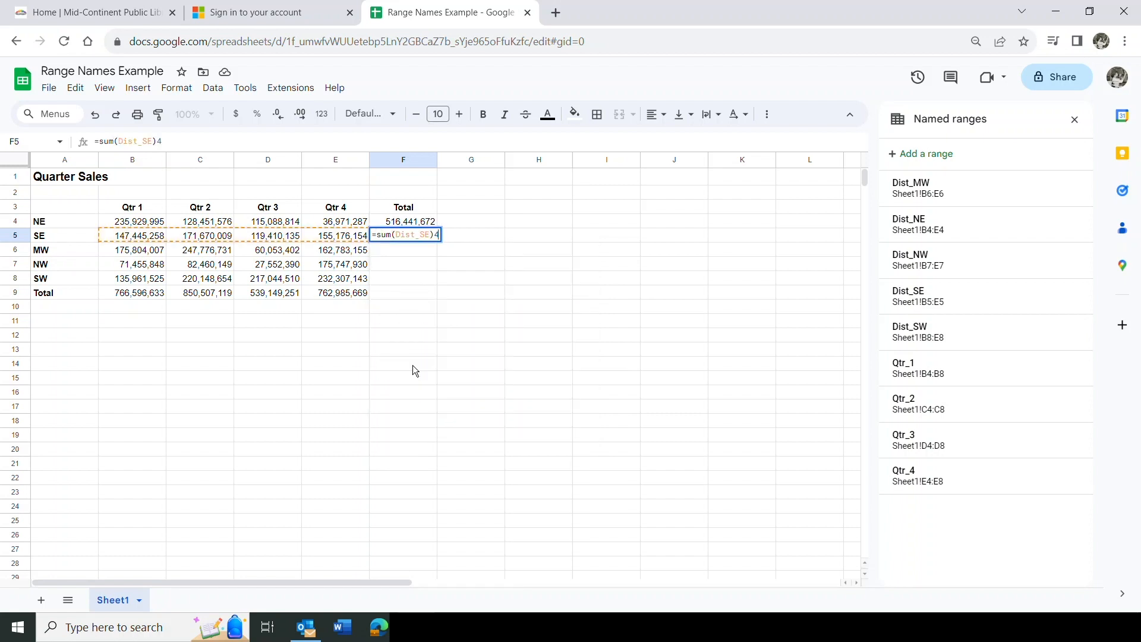
pyautogui.press('BackSpace')
pyautogui.press('Return')
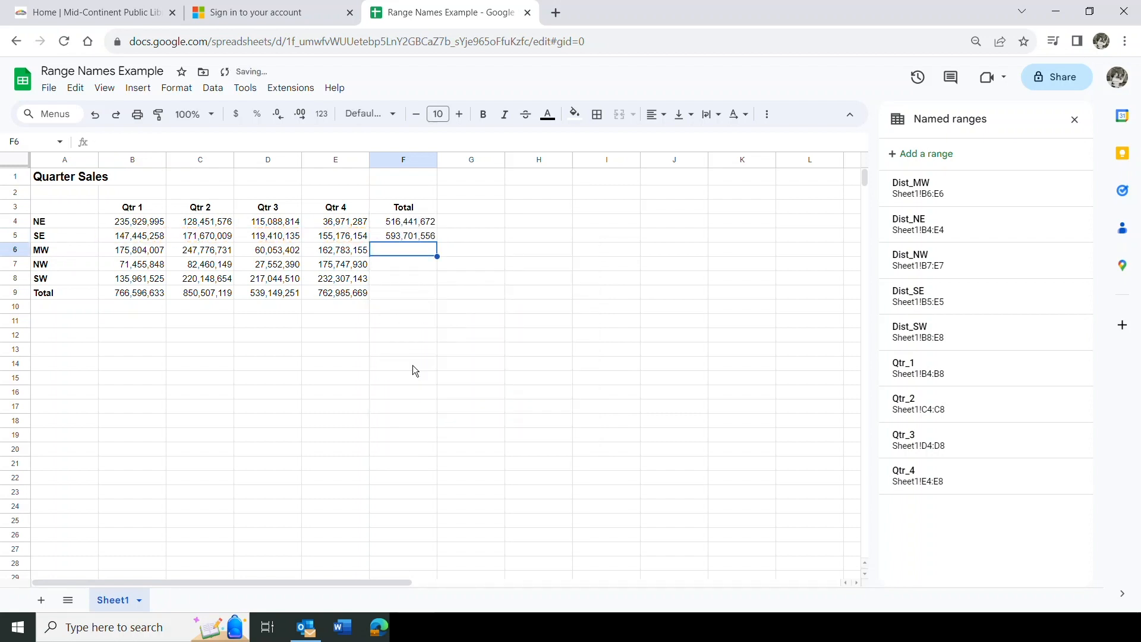
# Enter =sum(Dist_MW) in F6, giving 646,417,295
pyautogui.write('=s')
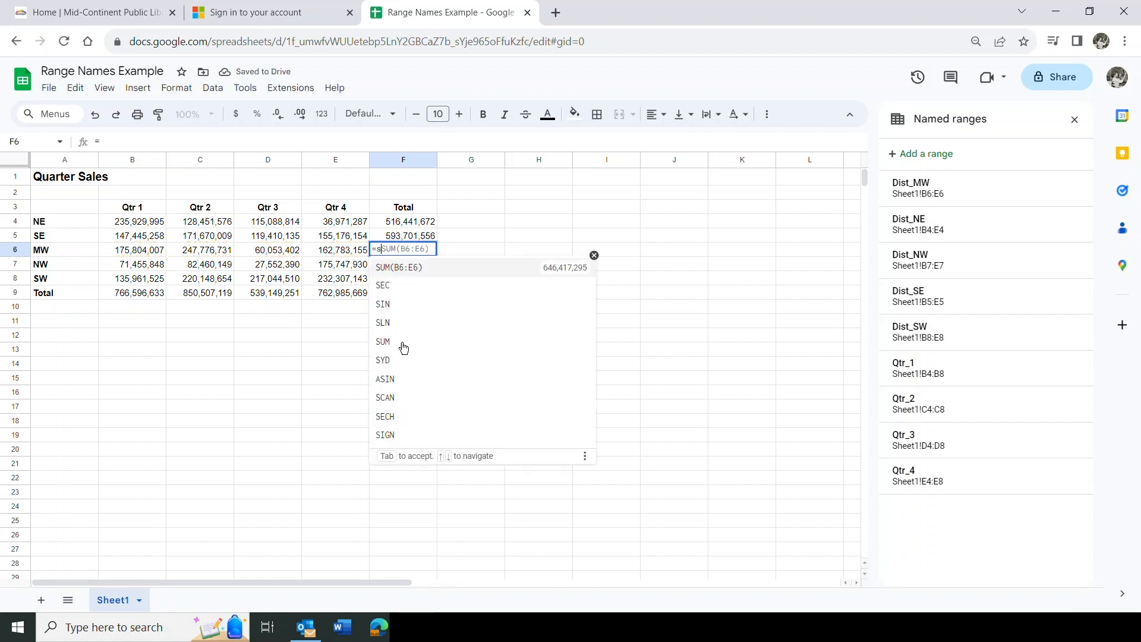
pyautogui.write('um(dist')
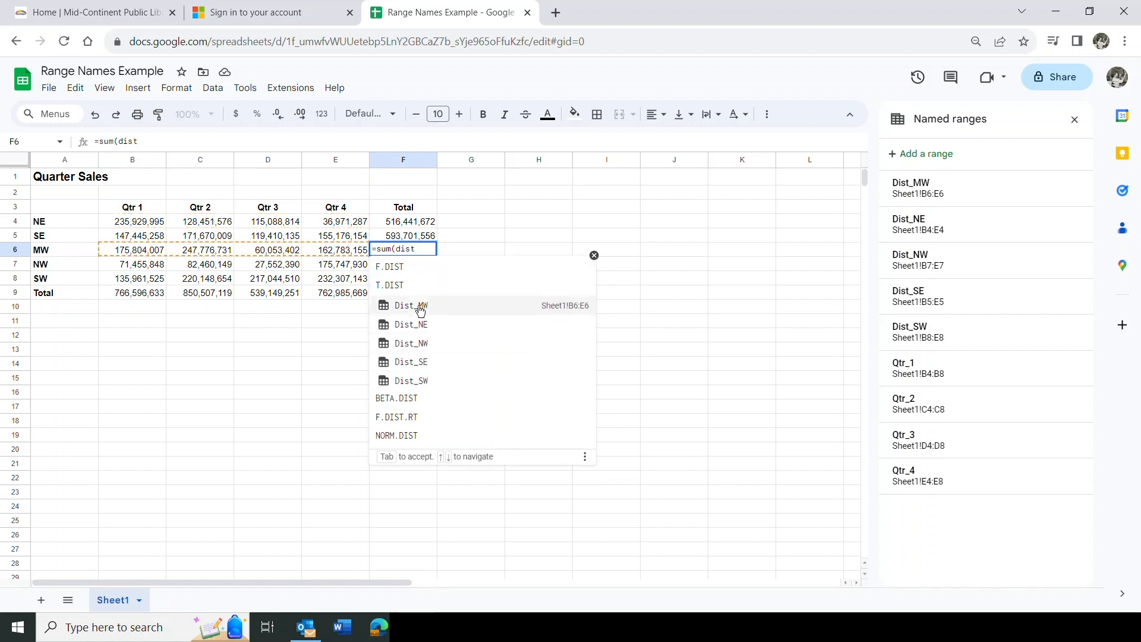
pyautogui.click(420, 308)
pyautogui.press('Return')
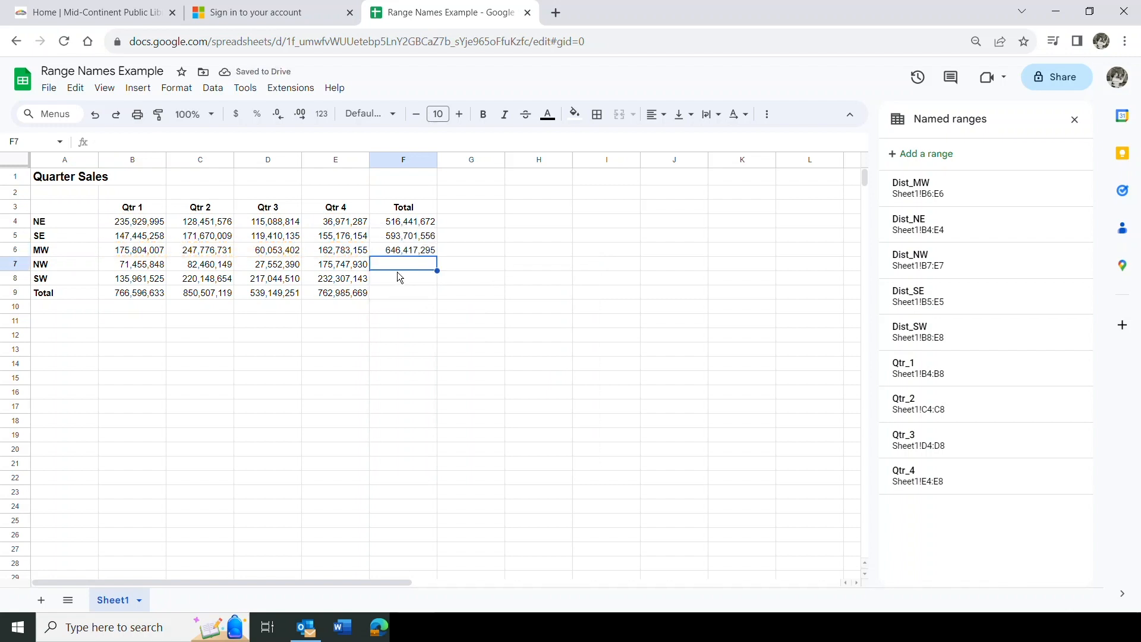
# Enter =sum(Dist_NW) in F7, giving 357,216,317
pyautogui.write('=sum(')
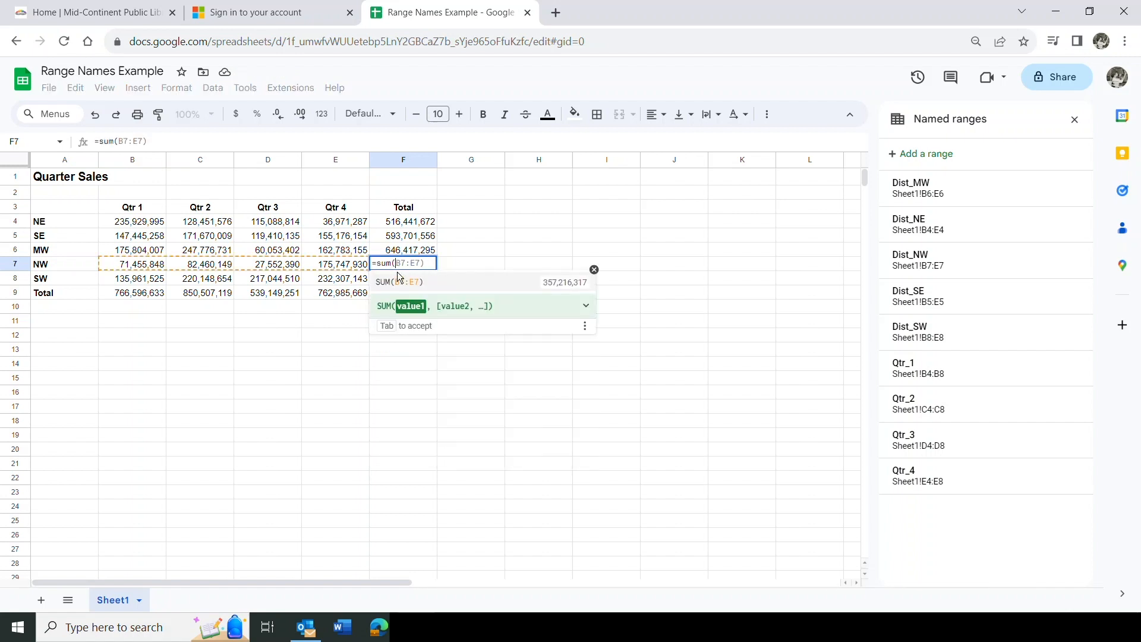
pyautogui.write('d')
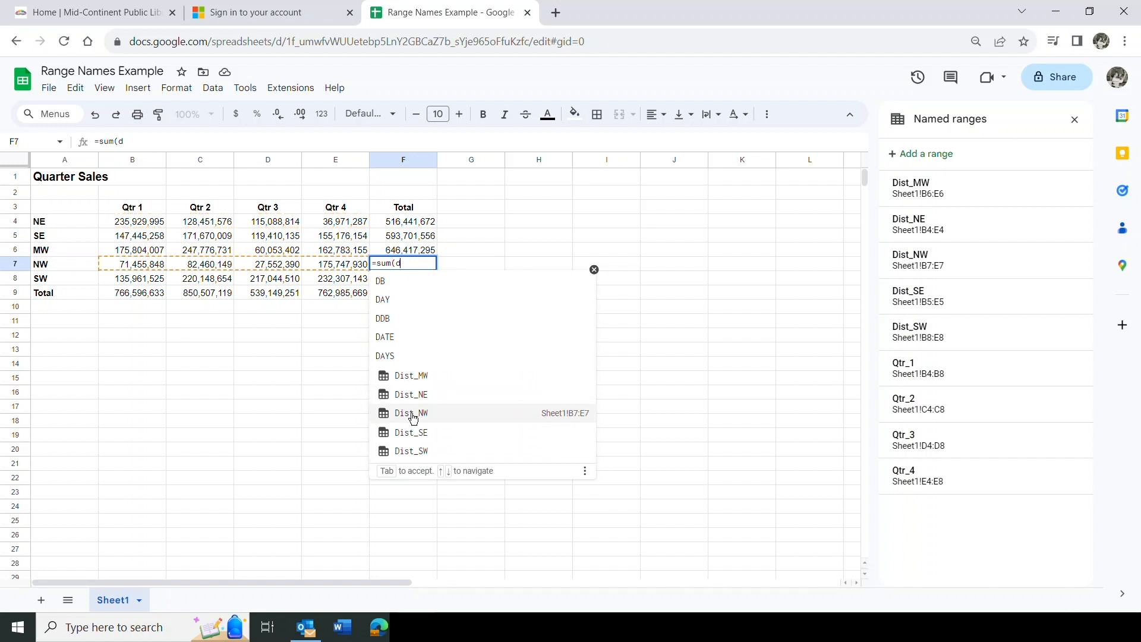
pyautogui.click(412, 414)
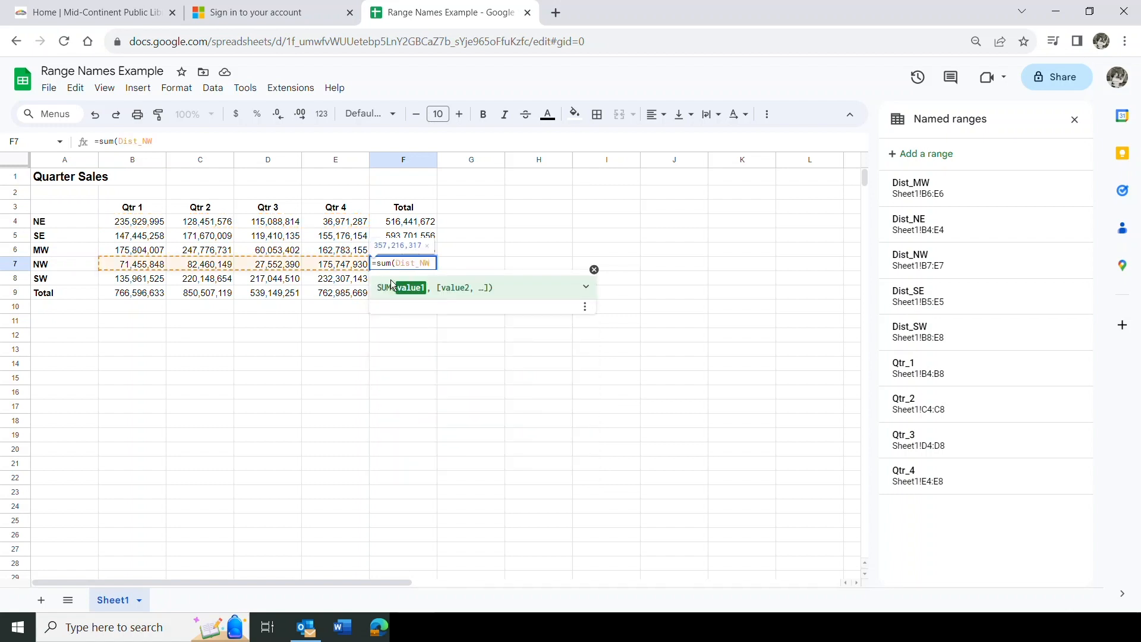
pyautogui.write(')')
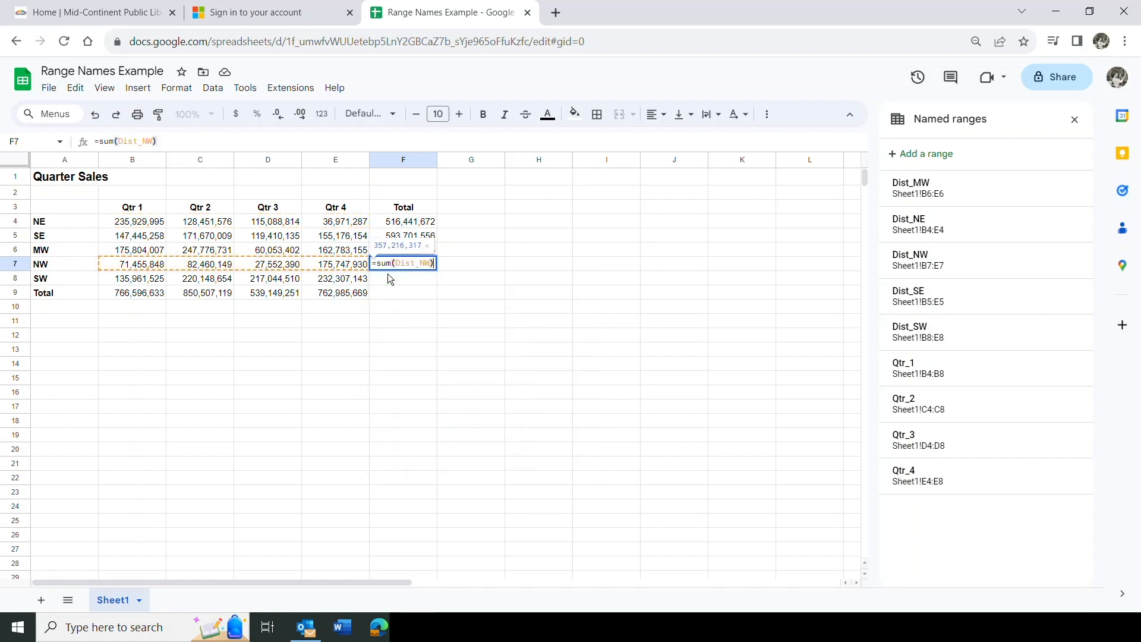
pyautogui.press('Return')
# Enter =sum(Dist_SW) in F8 for the SW total of 805,461,832
pyautogui.write('=sum')
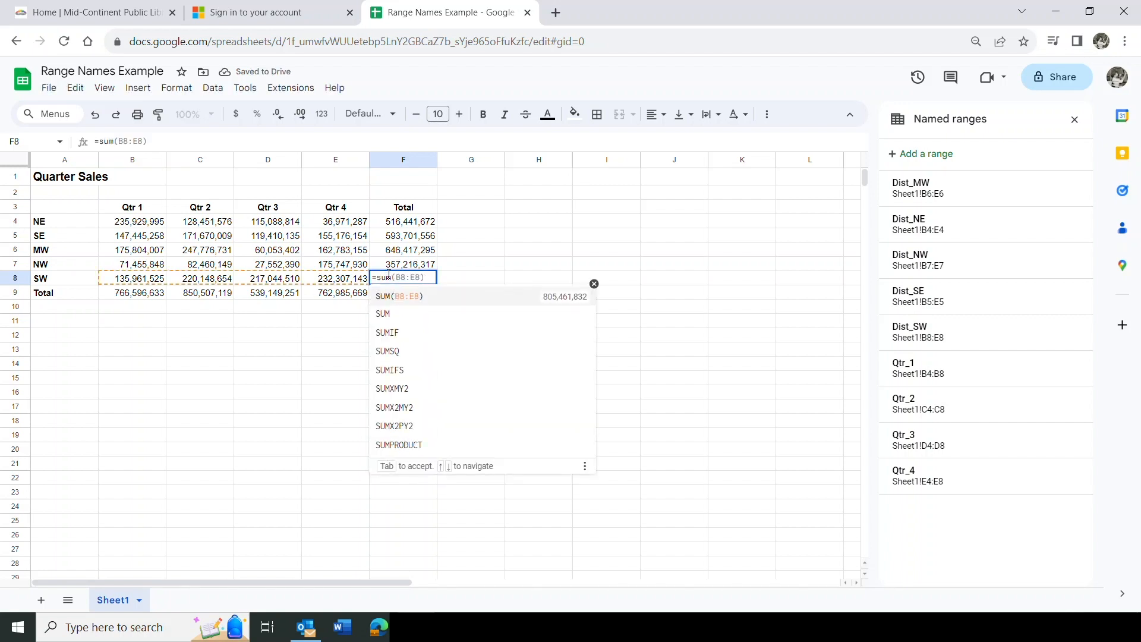
pyautogui.write('(')
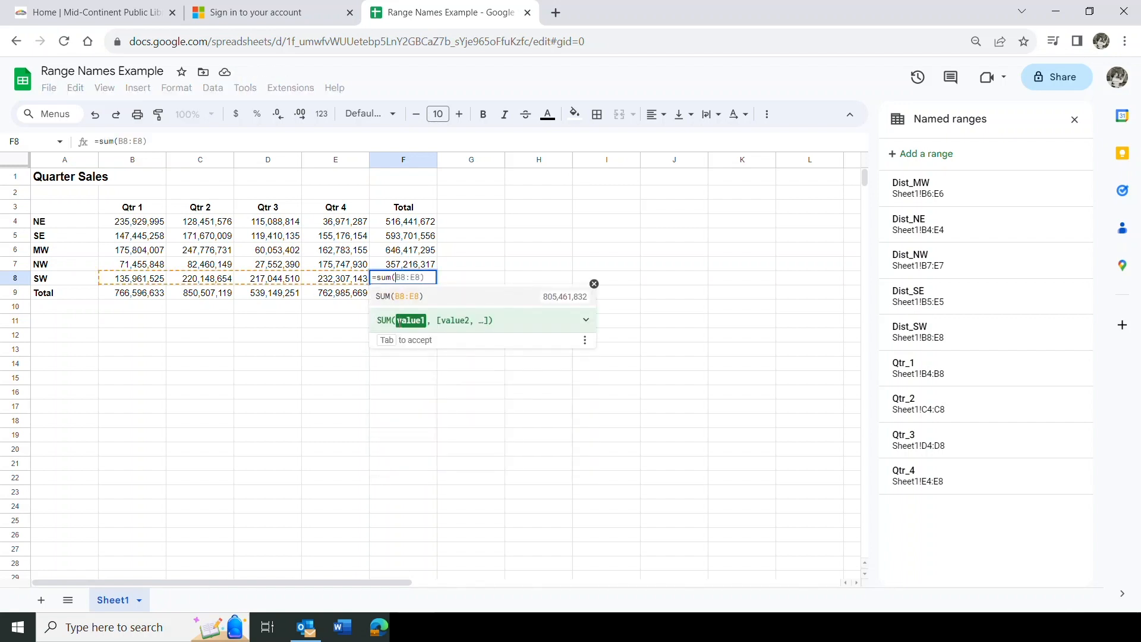
pyautogui.write('d')
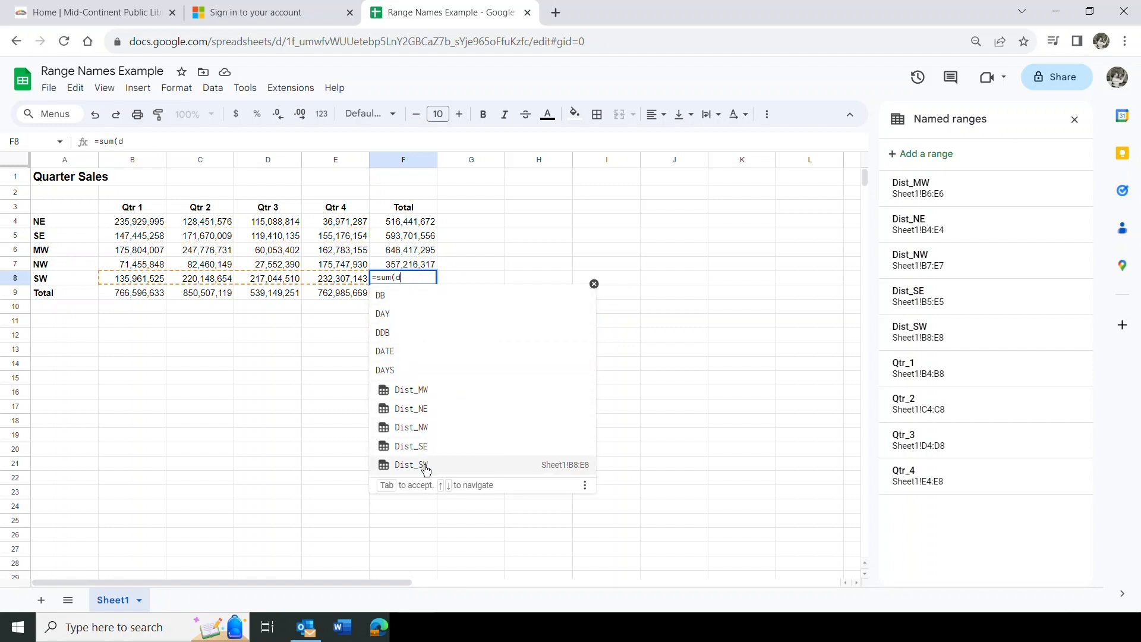
pyautogui.click(424, 465)
pyautogui.write(')')
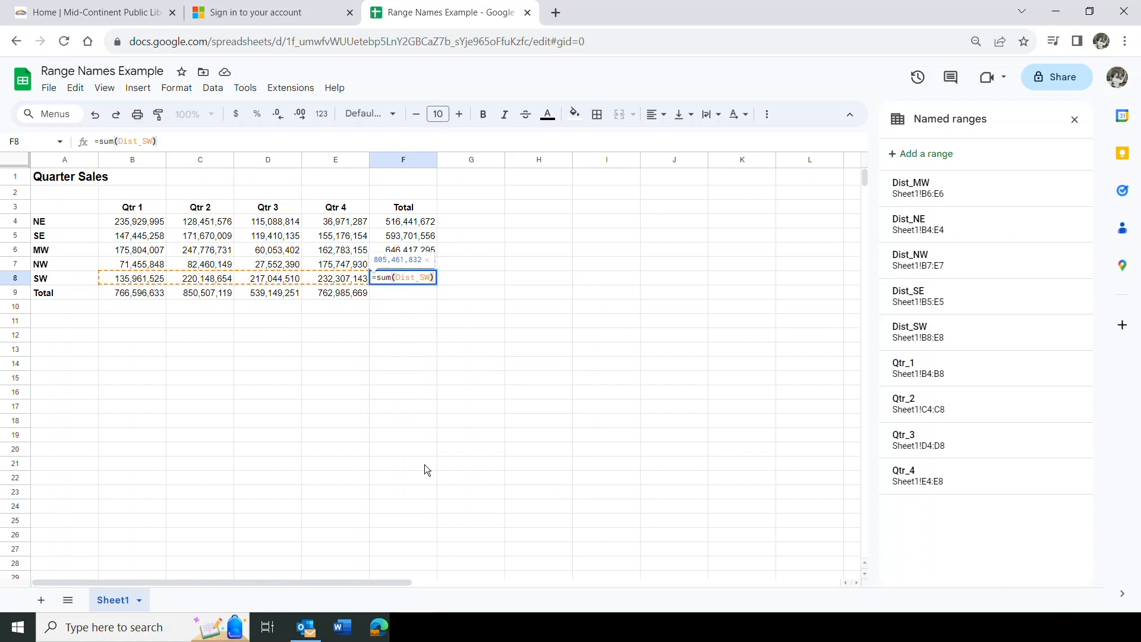
pyautogui.press('Return')
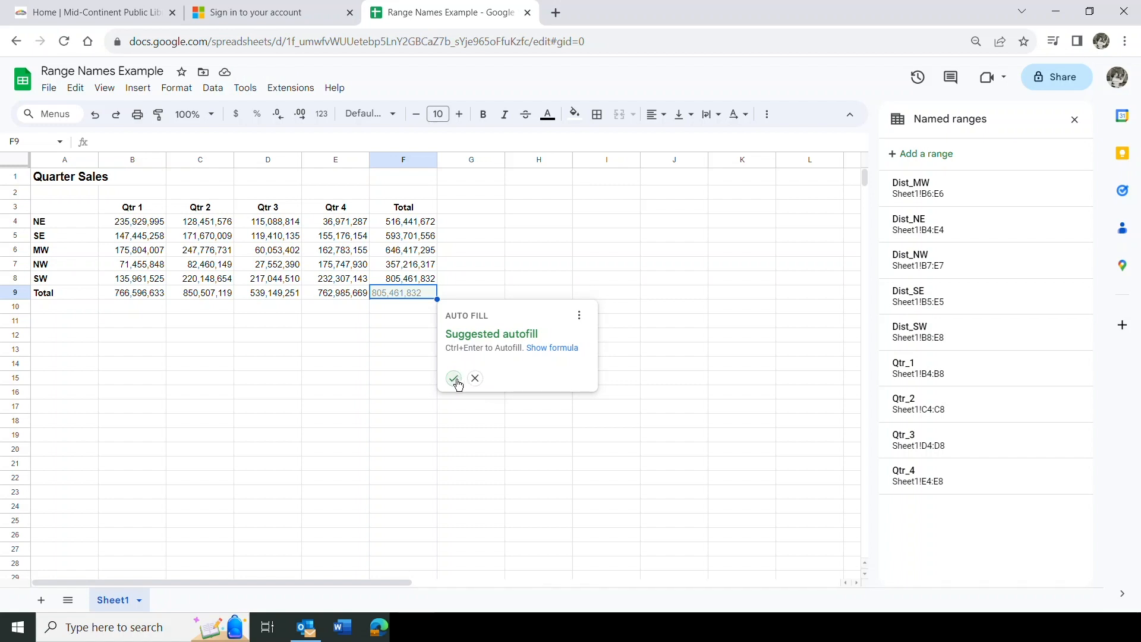
# Accept the suggested sum formula for F9, then review the quarter totals in B9, C9, D9 and E9
pyautogui.click(453, 378)
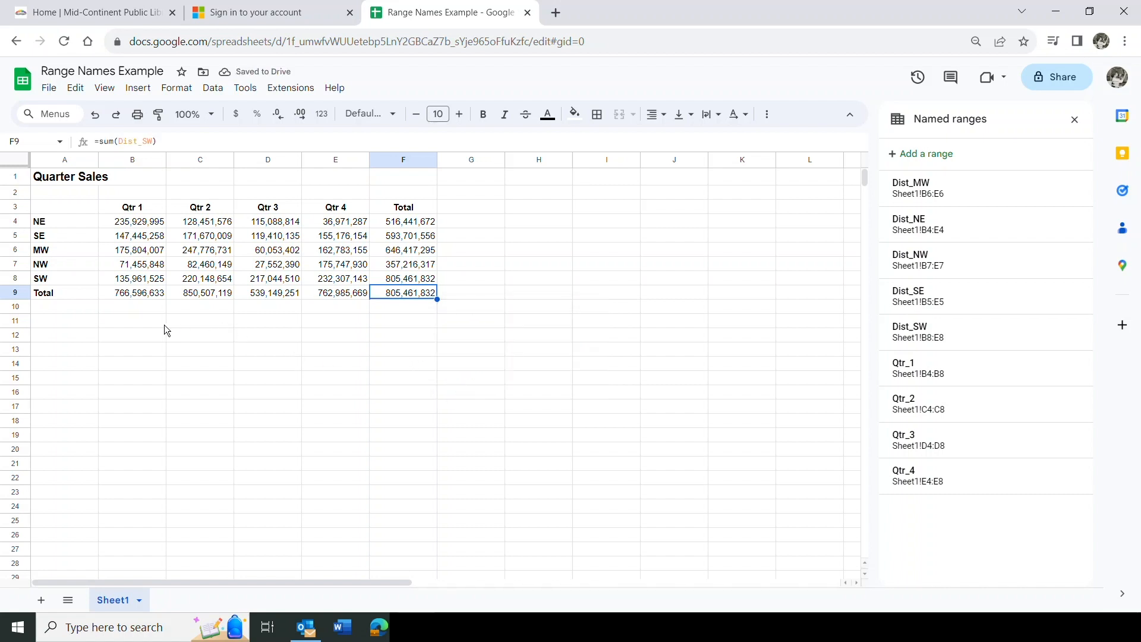
pyautogui.click(143, 293)
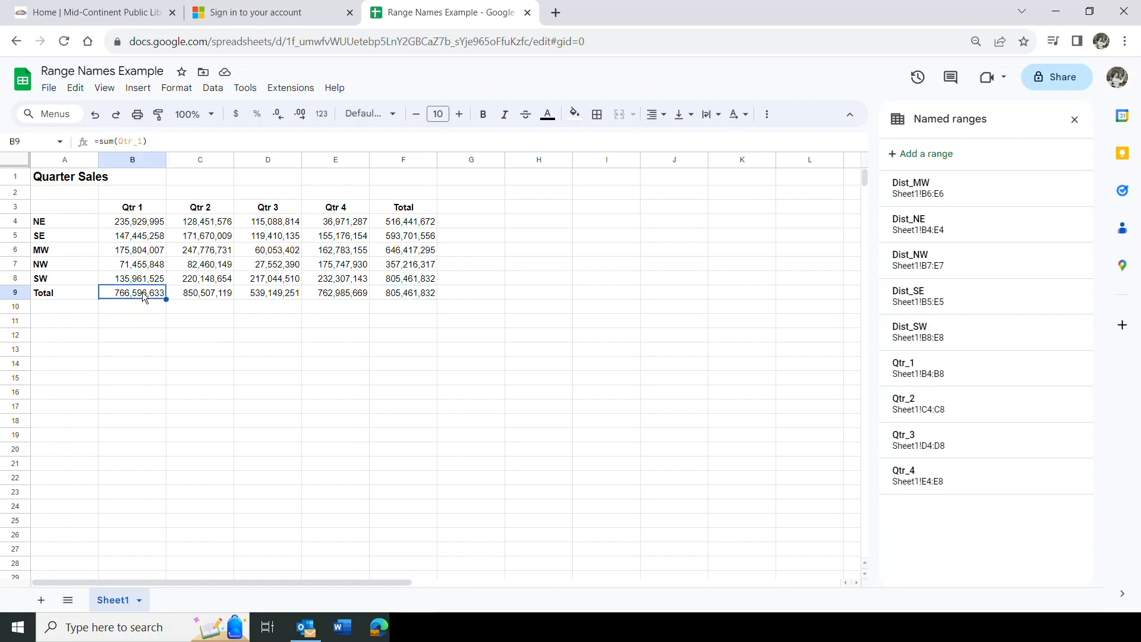
pyautogui.click(208, 294)
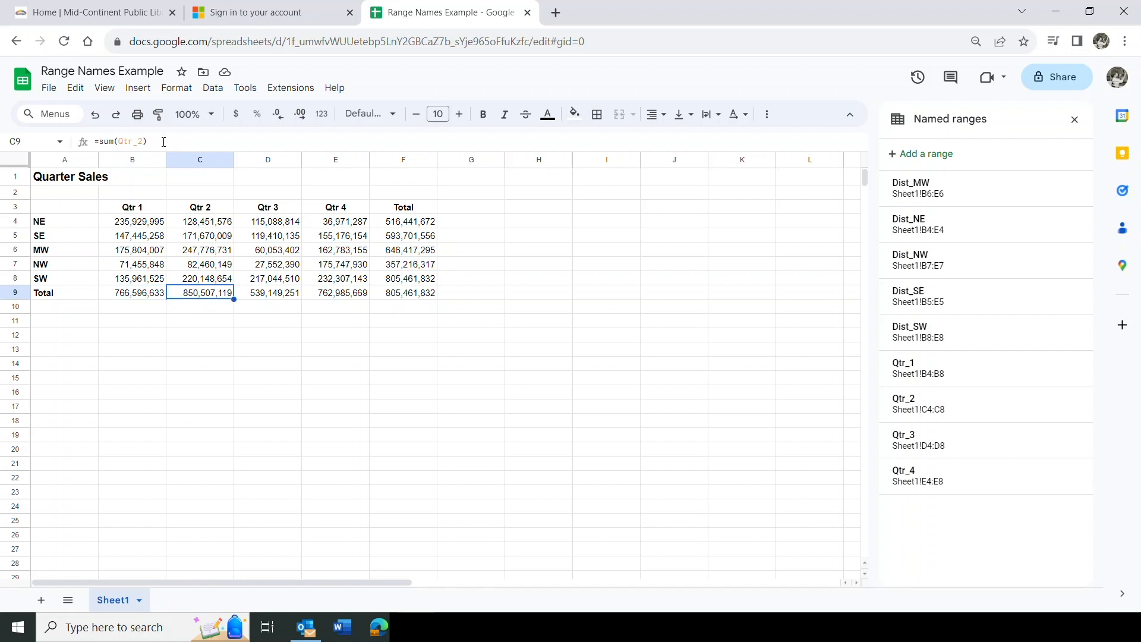
pyautogui.click(269, 294)
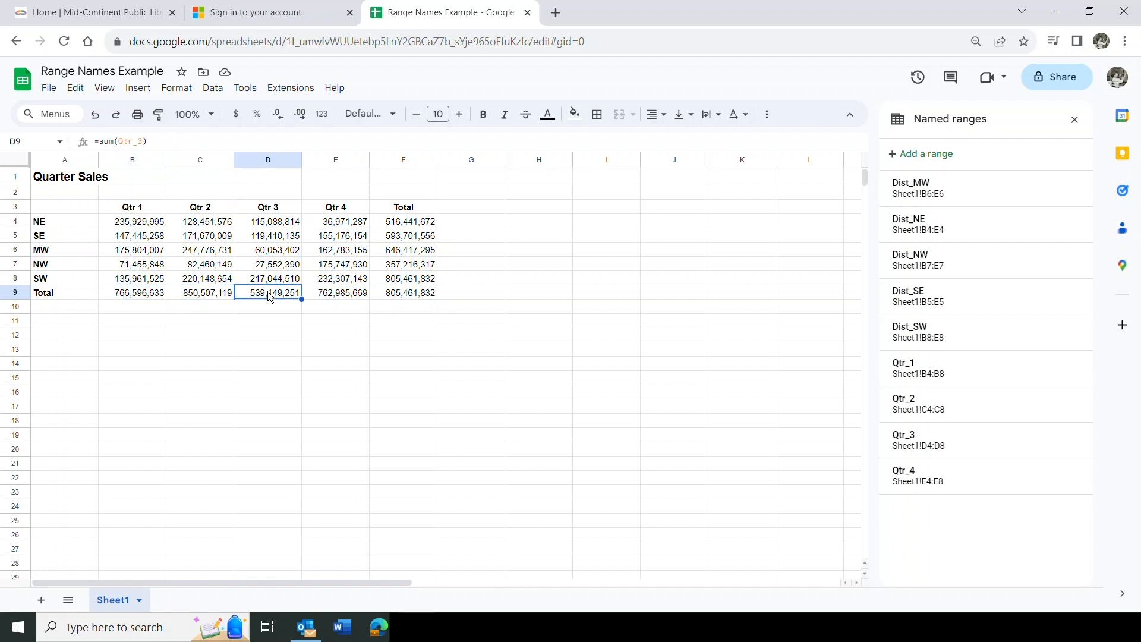
pyautogui.click(327, 294)
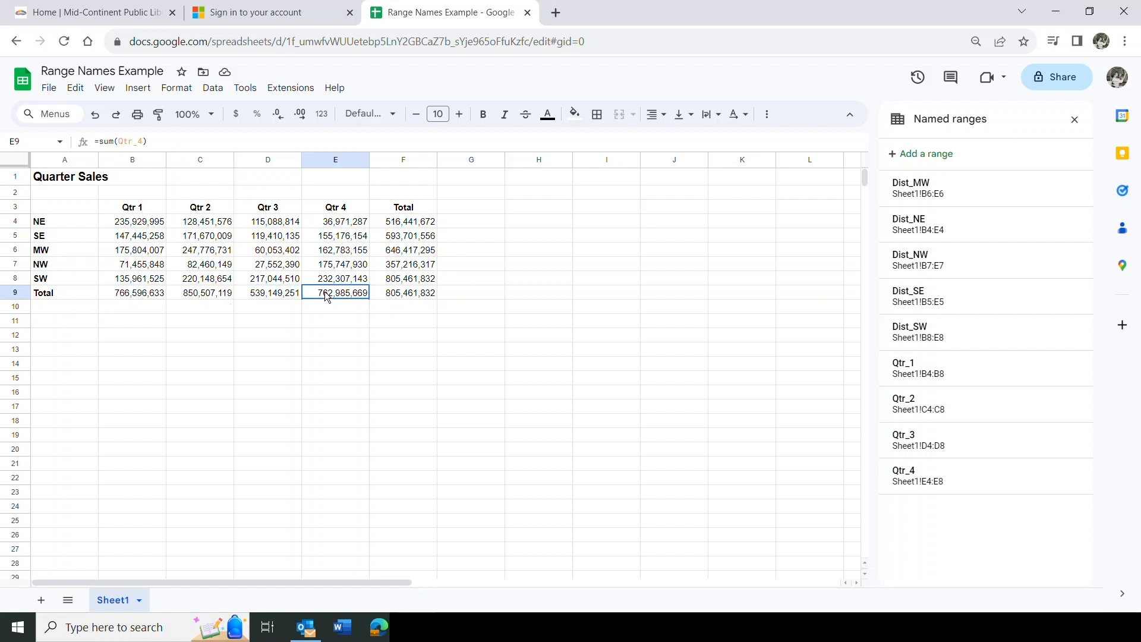
# Review the NE, SE and MW district total formulas in F4, F5 and F6
pyautogui.click(406, 223)
pyautogui.click(410, 237)
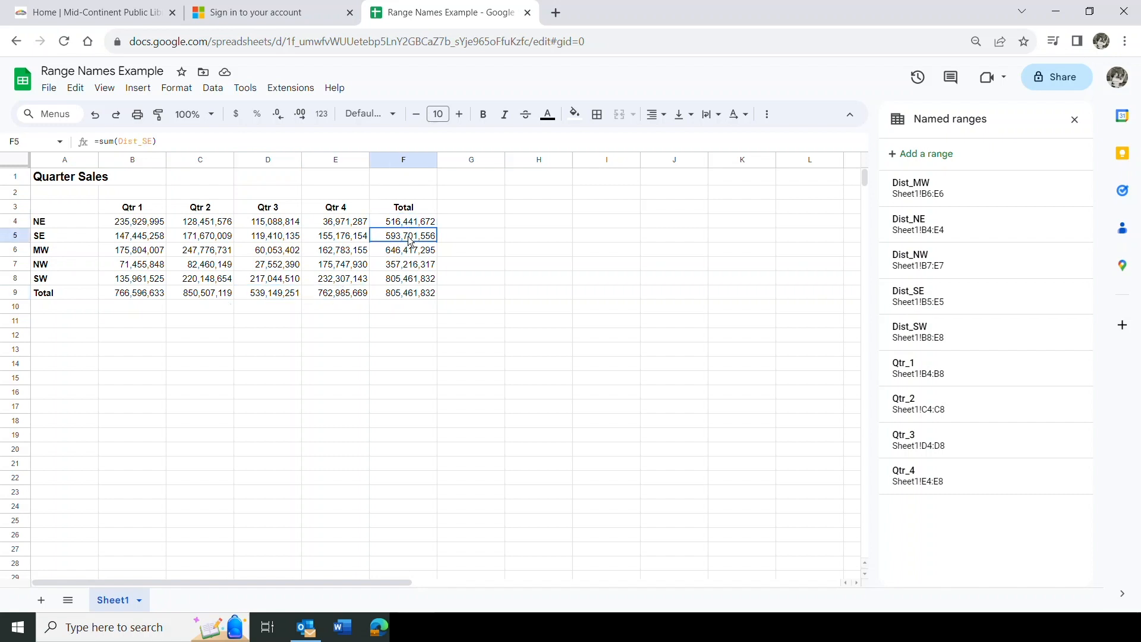
pyautogui.click(408, 252)
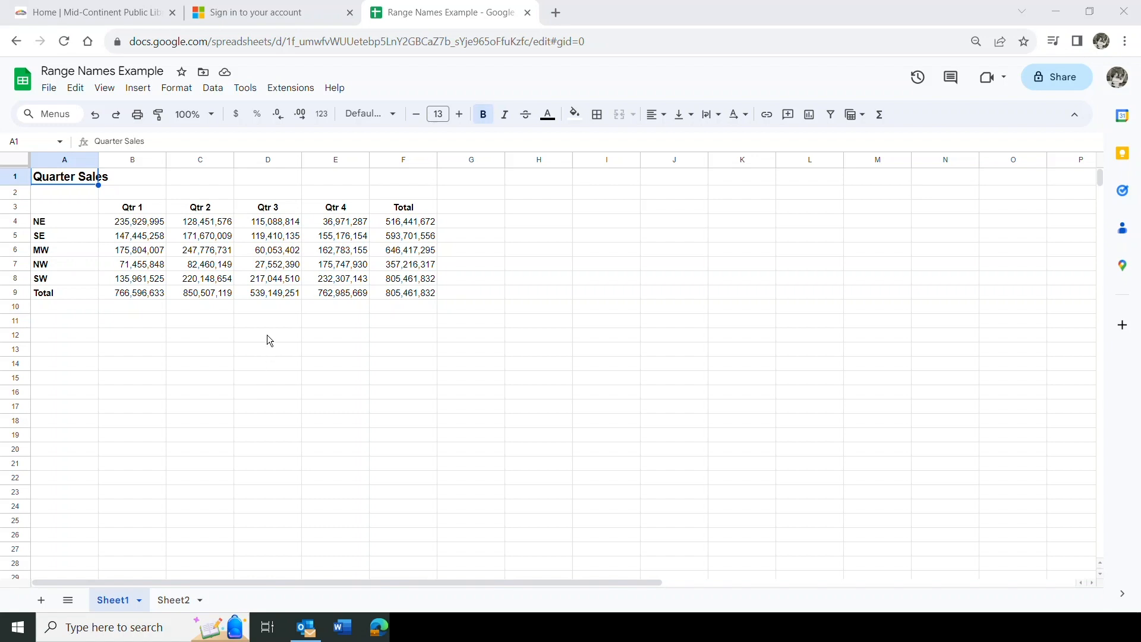
# Switch to the empty Sheet2
pyautogui.click(186, 601)
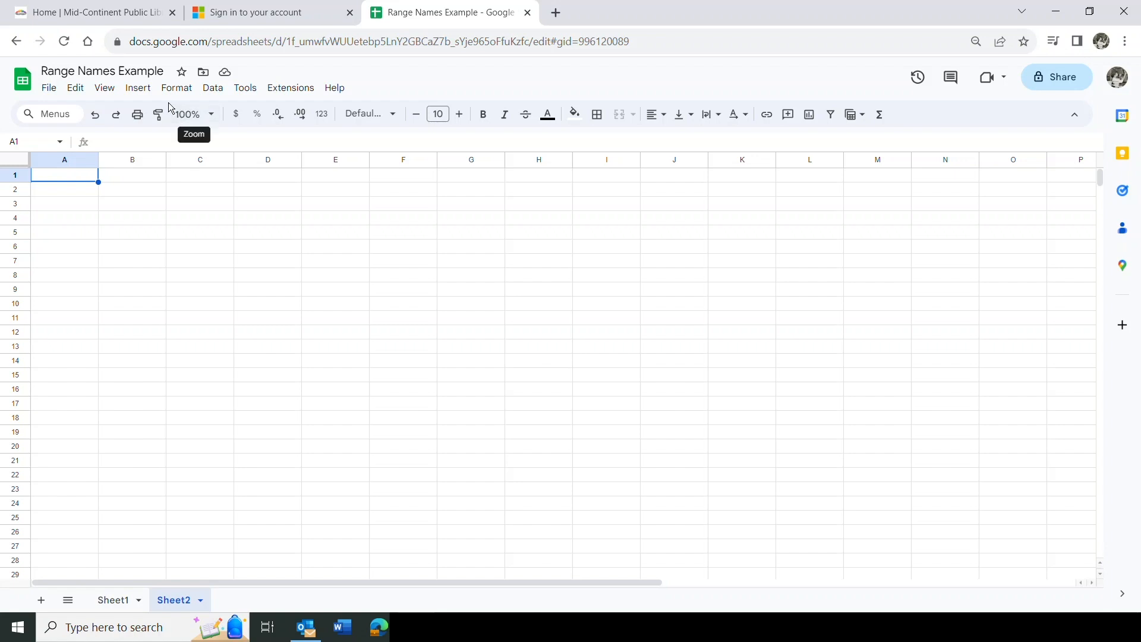
# Open the Data > Named ranges panel, then jump to Dist_MW and to Qtr_3 (D4:D8) on Sheet1
pyautogui.click(214, 89)
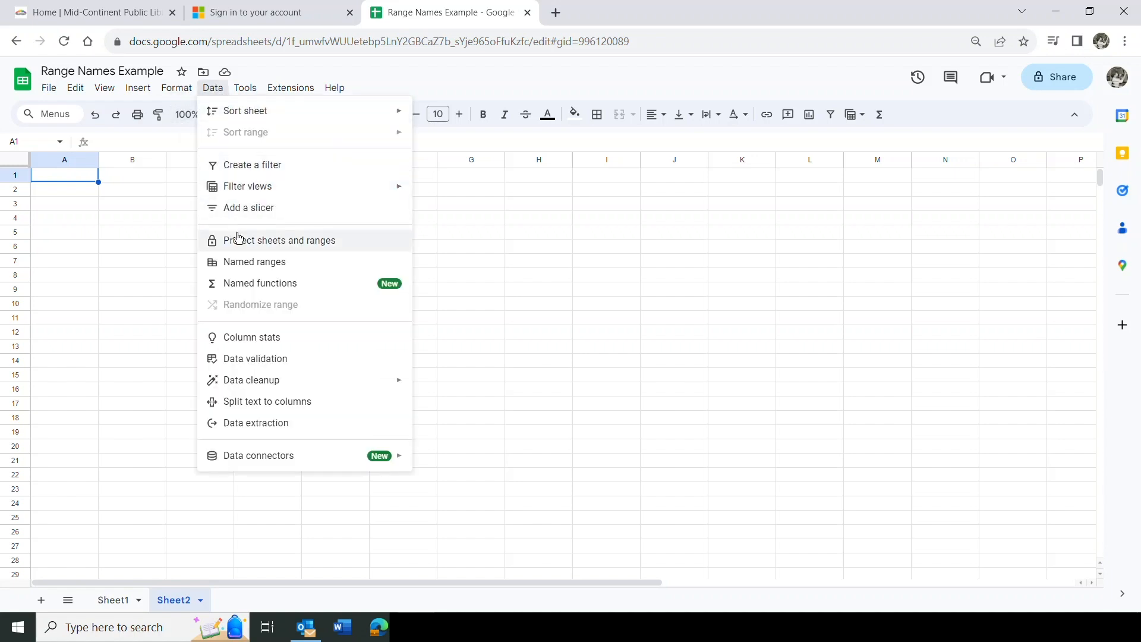
pyautogui.click(243, 262)
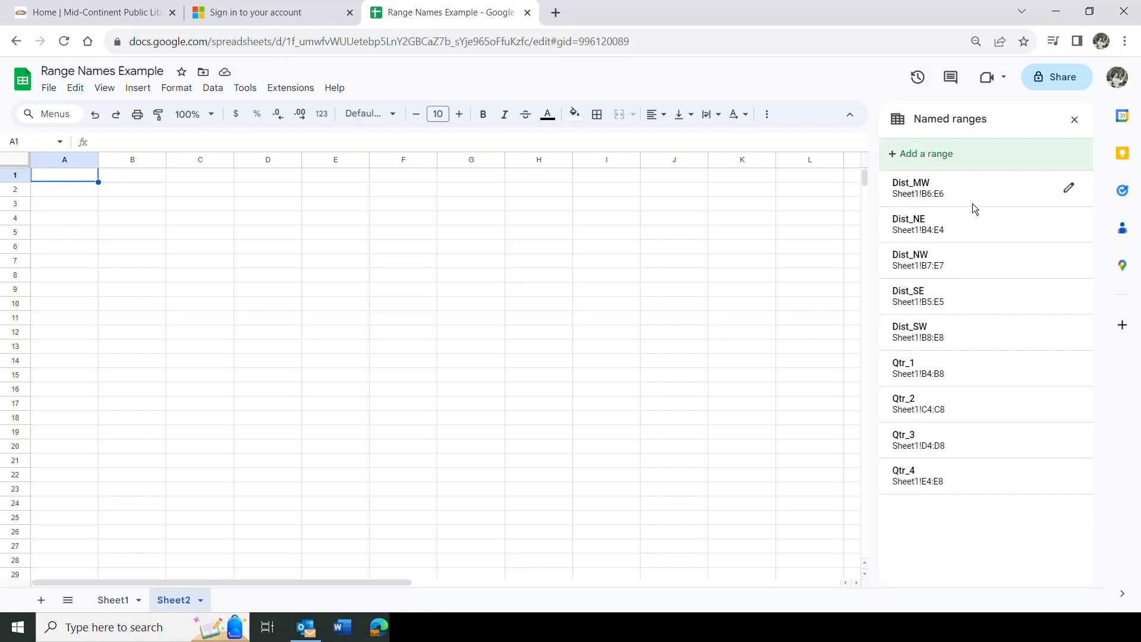
pyautogui.click(924, 192)
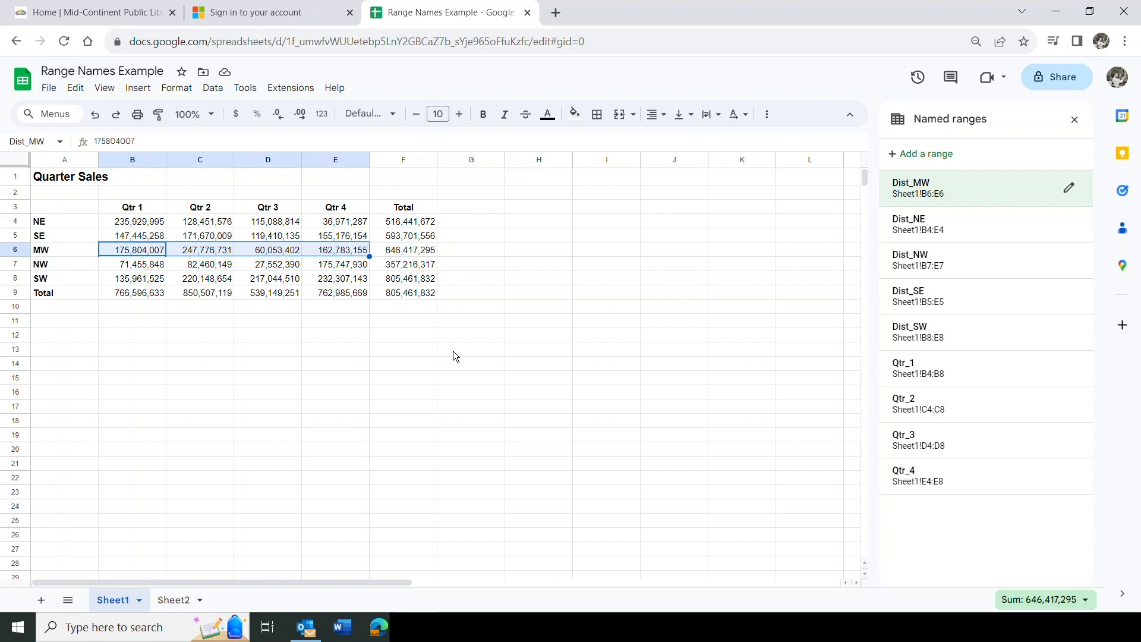
pyautogui.click(909, 441)
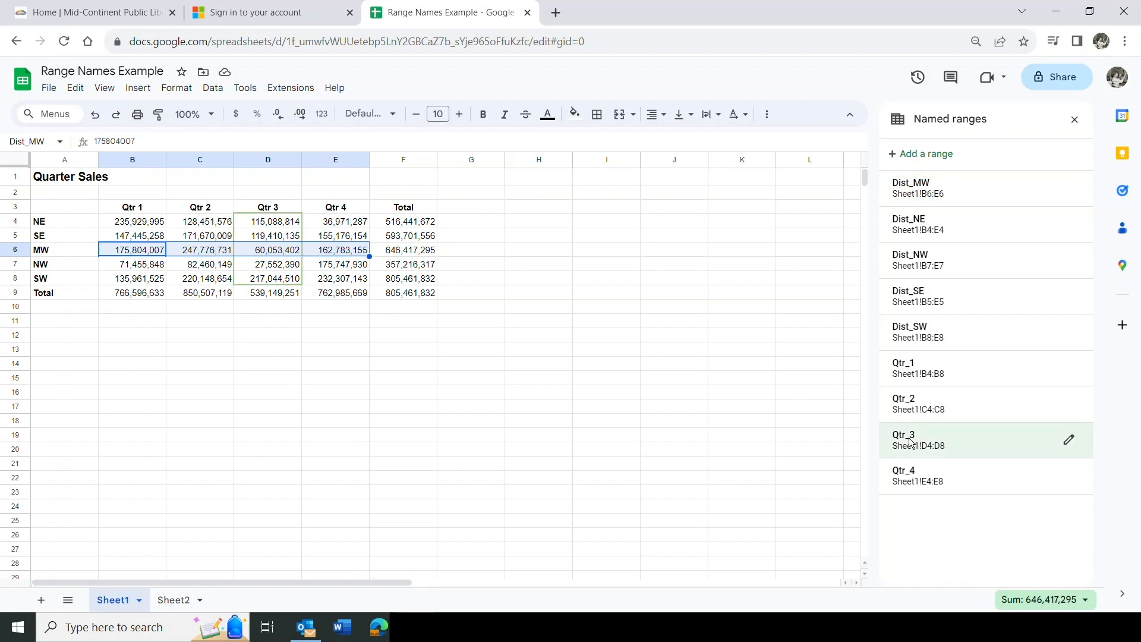